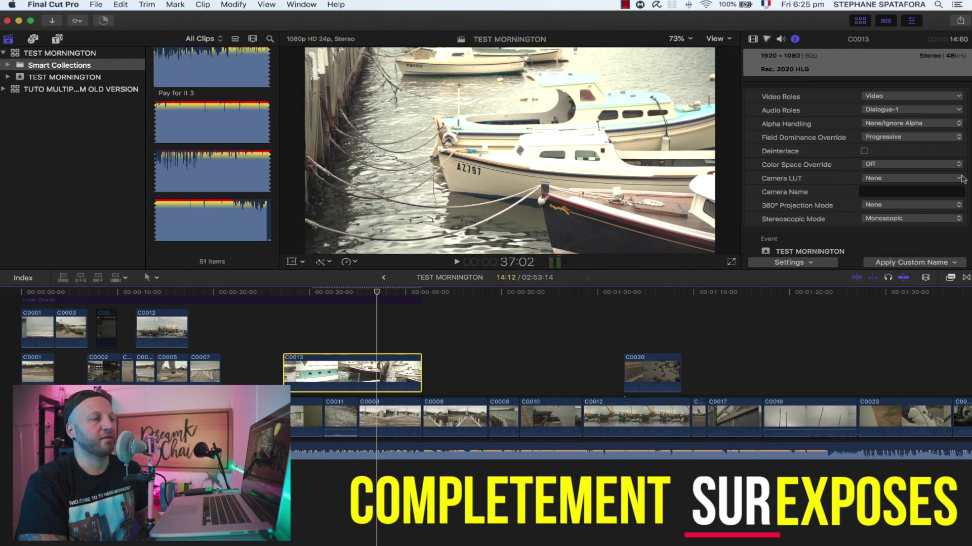
Override the colour space of the selected clip C0013 with Rec. 2020
left_click(910, 170)
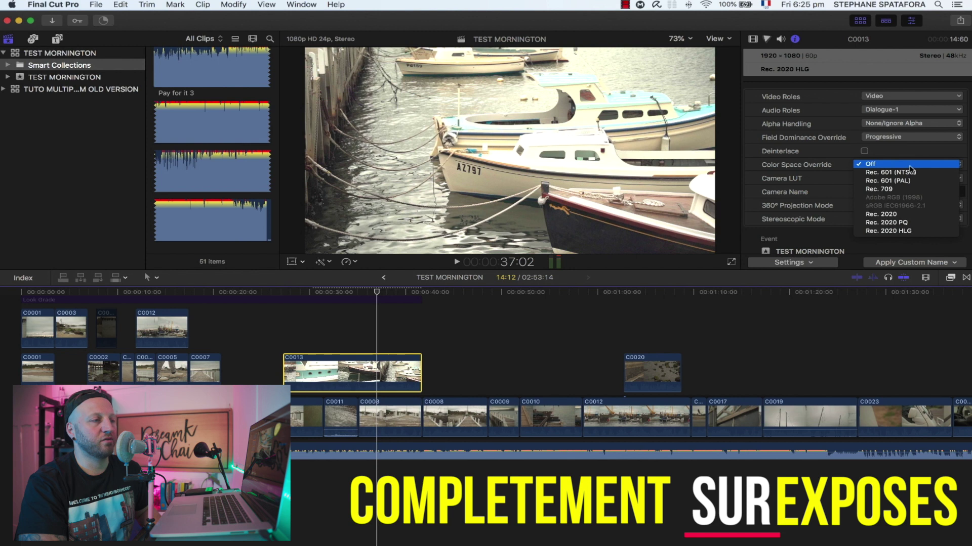
left_click(908, 218)
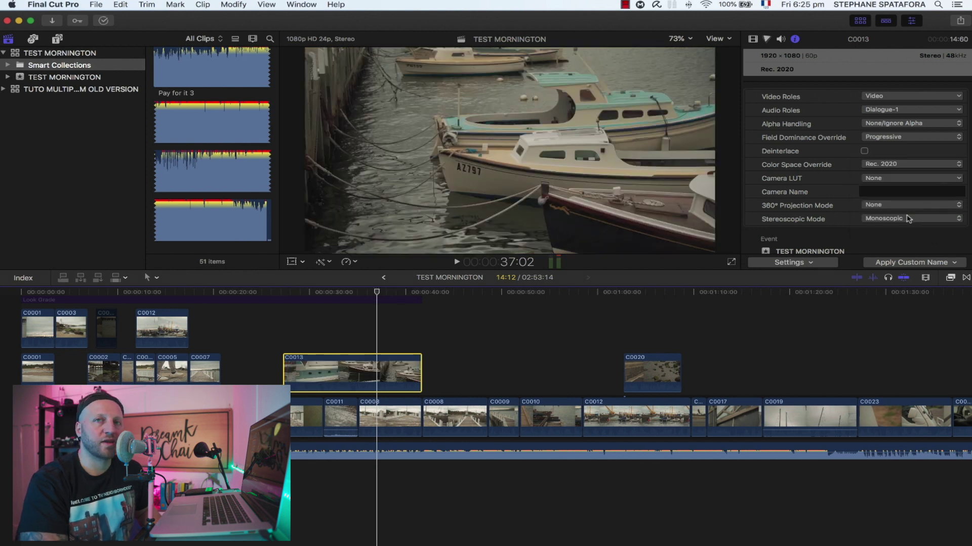
scroll(151, 304, "up", 1)
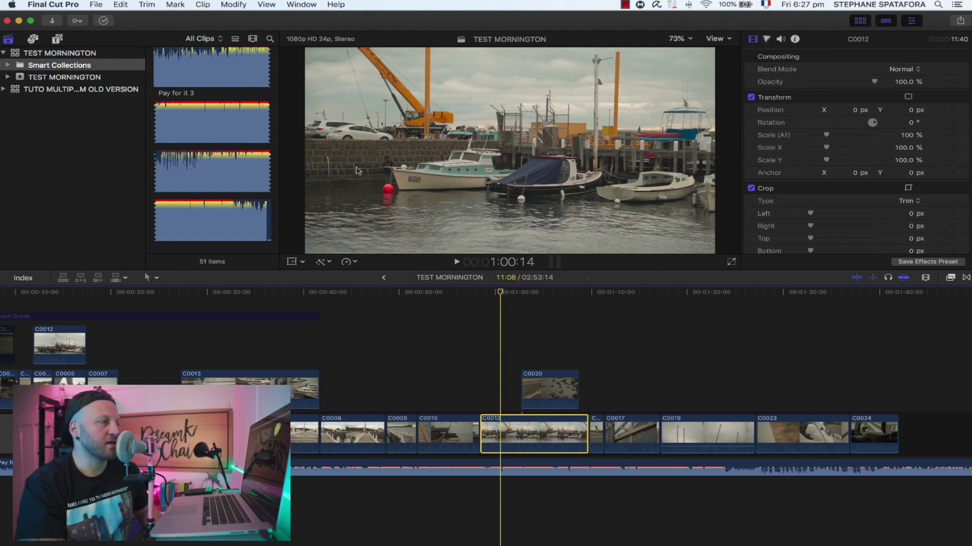
Export the frame at 1:00:17 of clip C0012 as a JPEG image named TEST FILM LUT to the Desktop
left_click(503, 293)
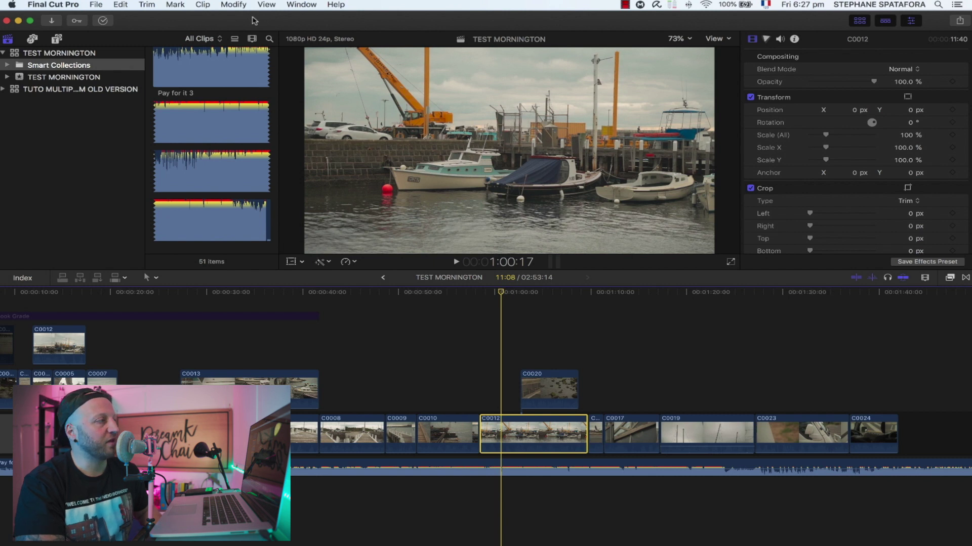
left_click(96, 4)
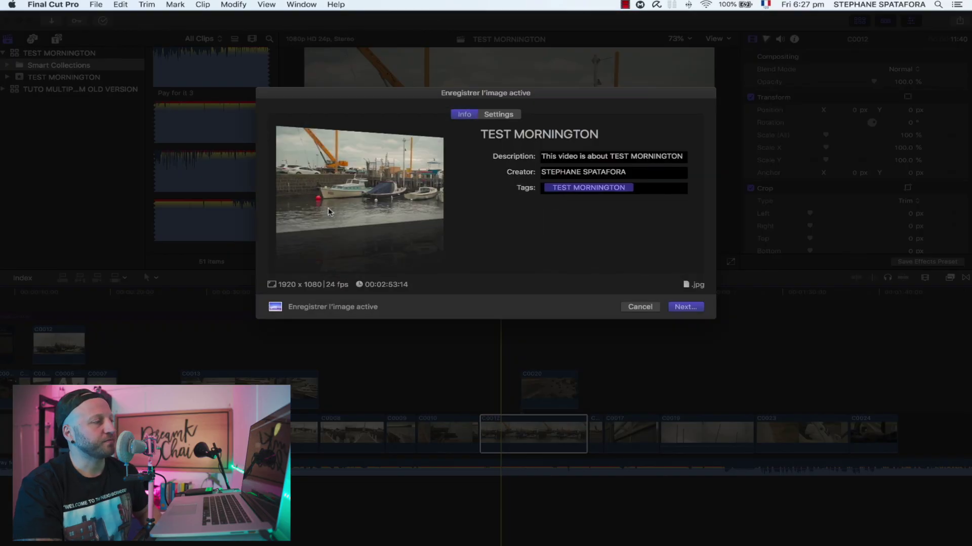
type("TEST FILM LUT")
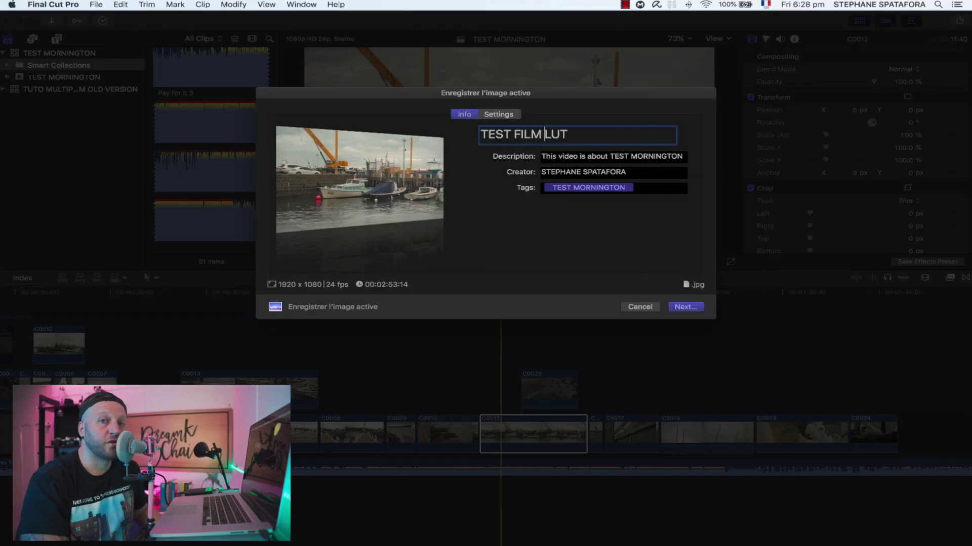
left_click(491, 113)
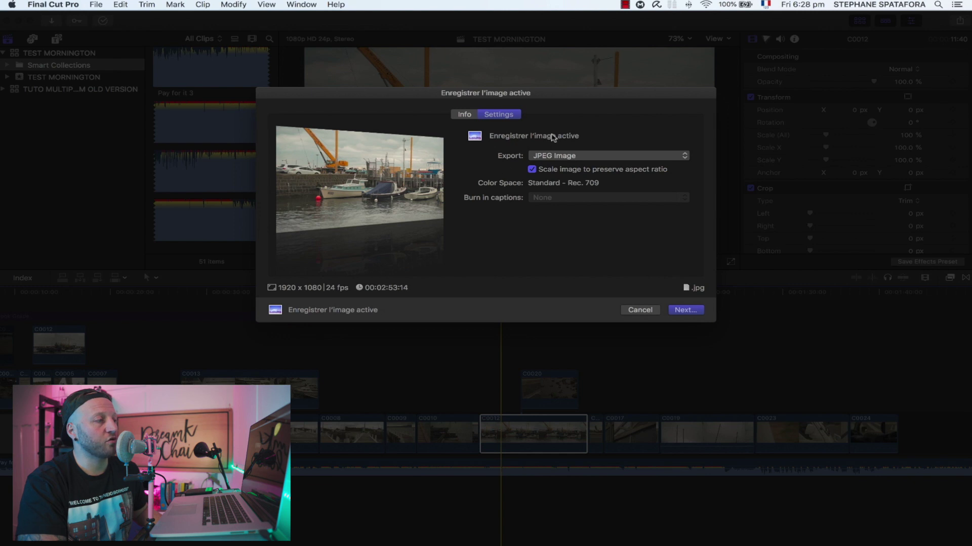
left_click(686, 310)
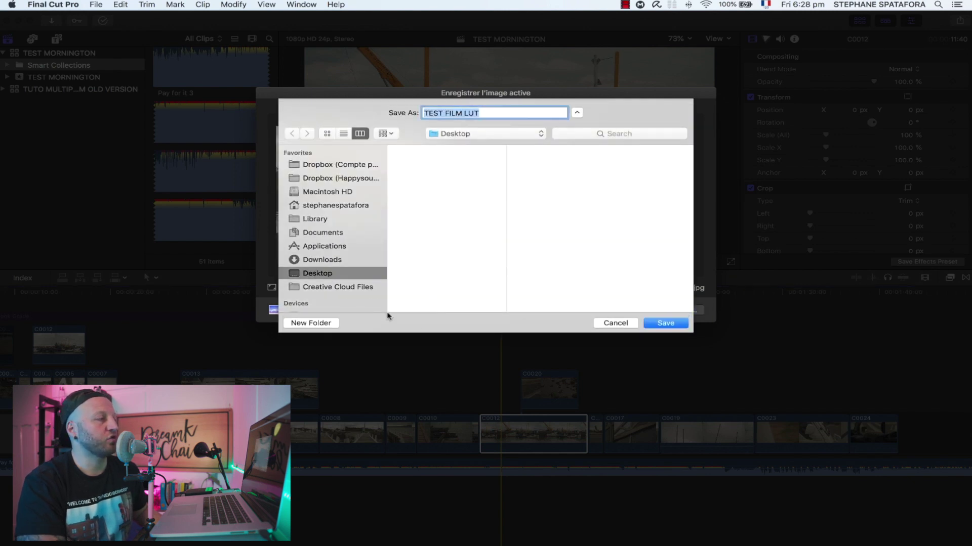
left_click(666, 323)
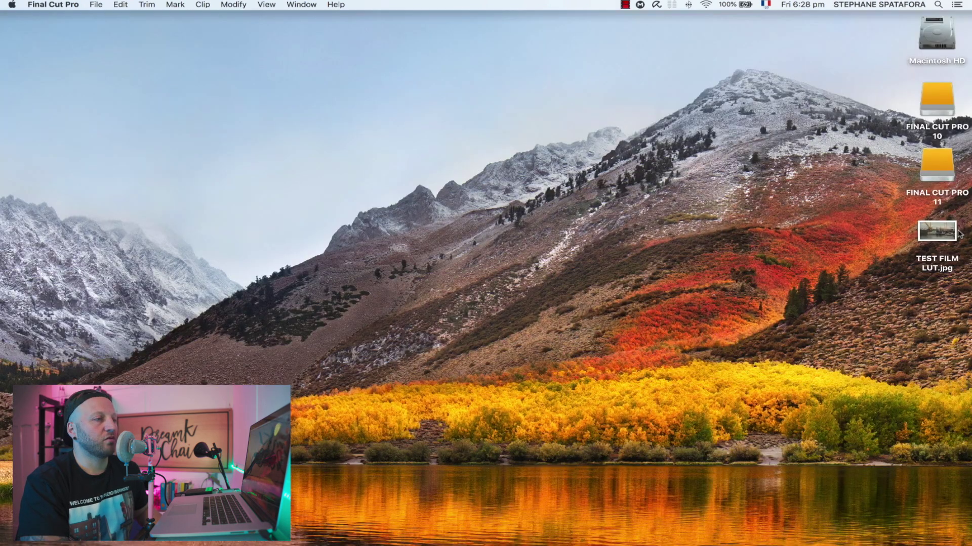
Preview the exported TEST FILM LUT.jpg on the Finder desktop and close the preview
left_click(960, 234)
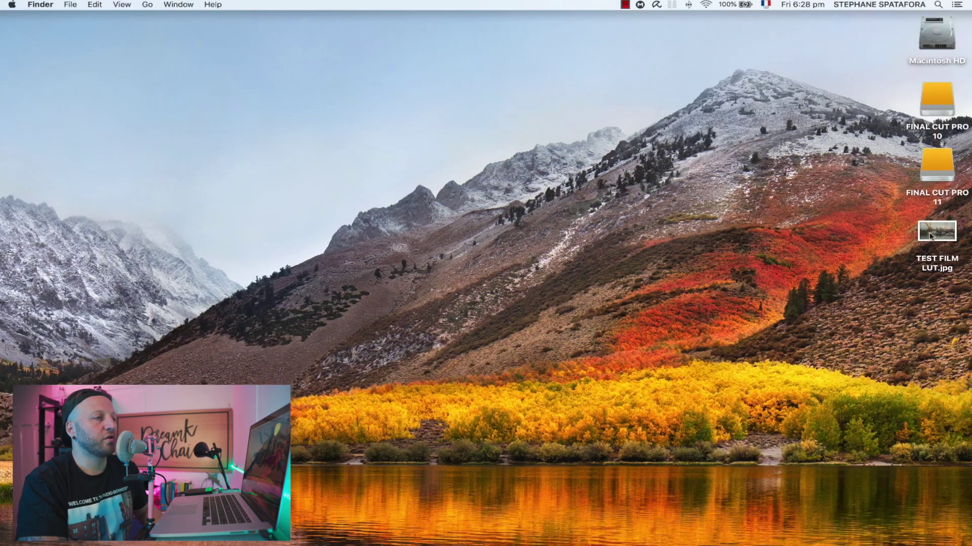
left_click(929, 237)
key("space")
key("space")
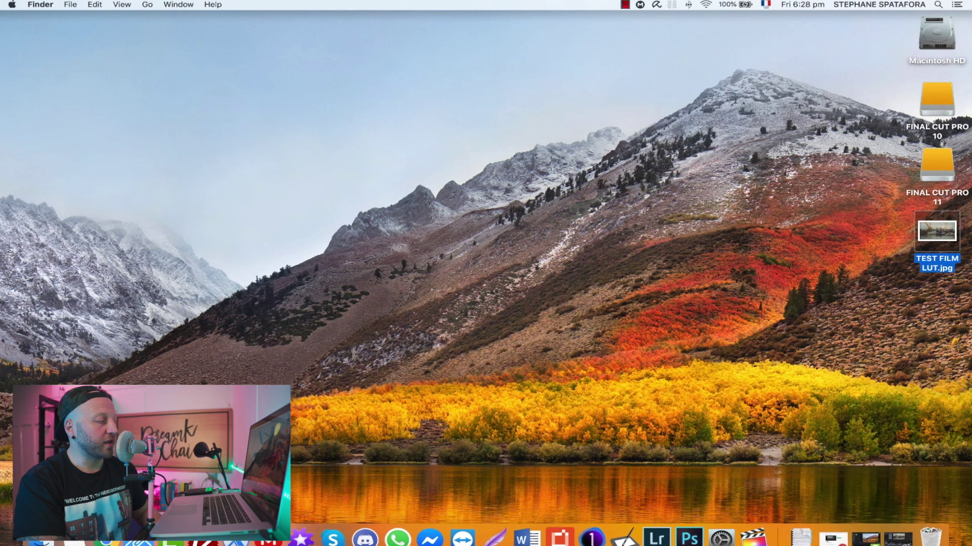
Switch to Chrome, enter a price for the IWLTBAP LUT Generator on its Sellfy page and proceed to buy it
left_click(833, 529)
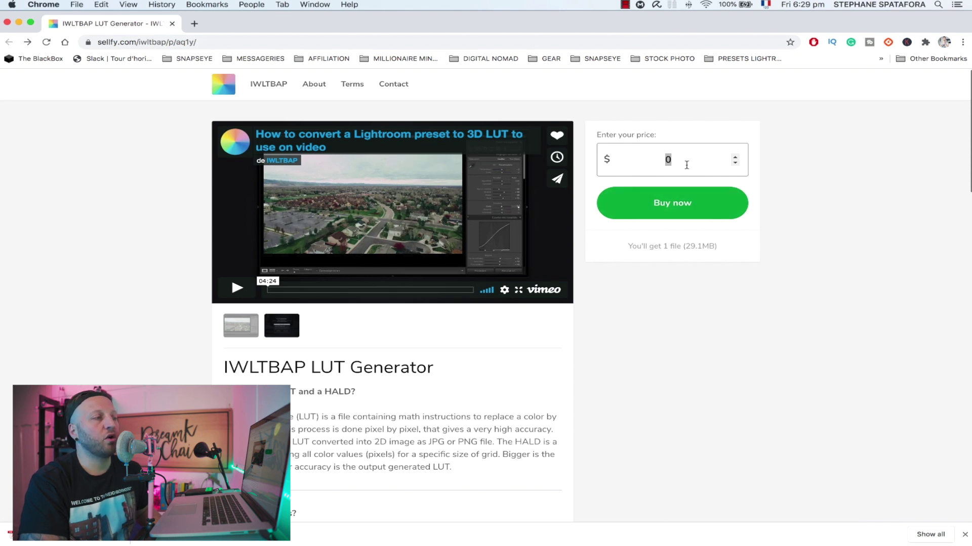
type("00")
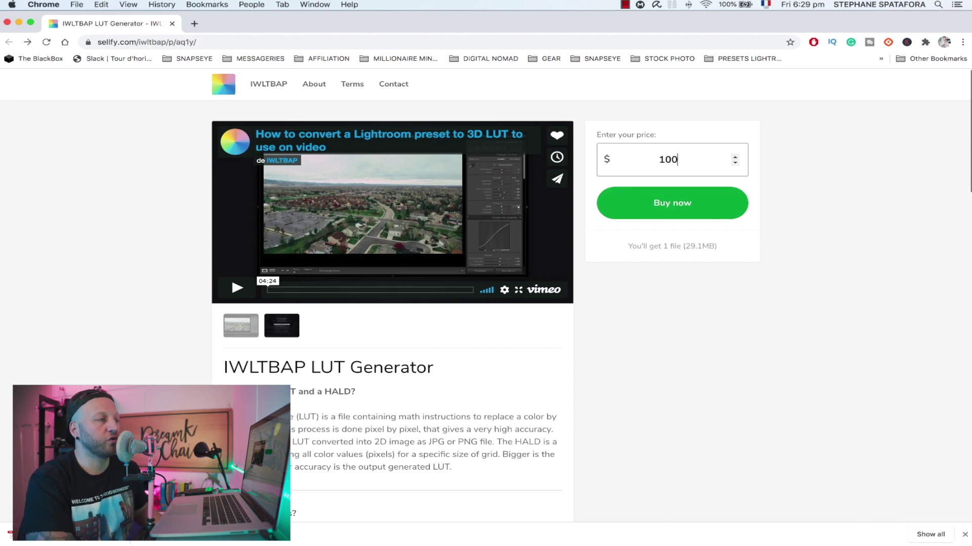
key("BackSpace")
left_click(679, 207)
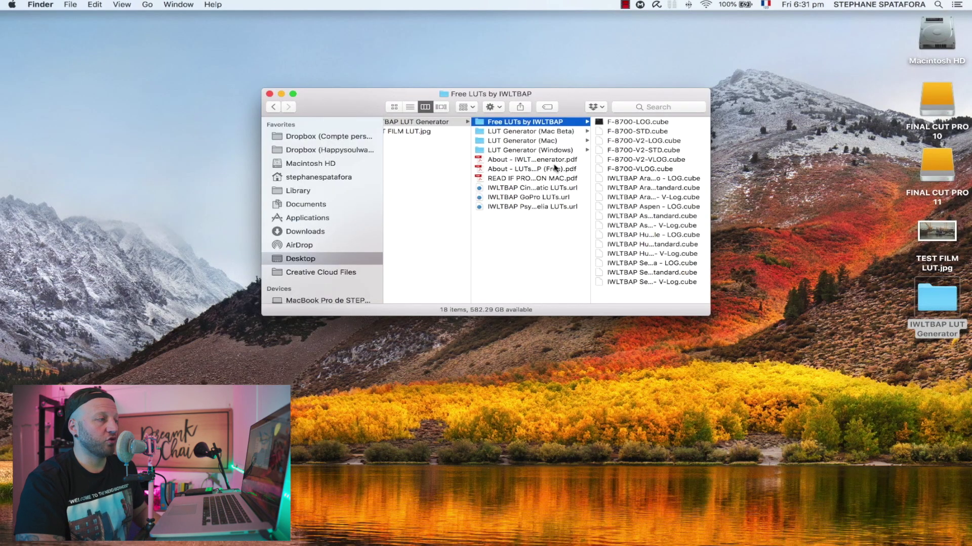
Examine the About PDF and the Free LUTs by IWLTBAP folder inside the downloaded LUT Generator folder
left_click(556, 161)
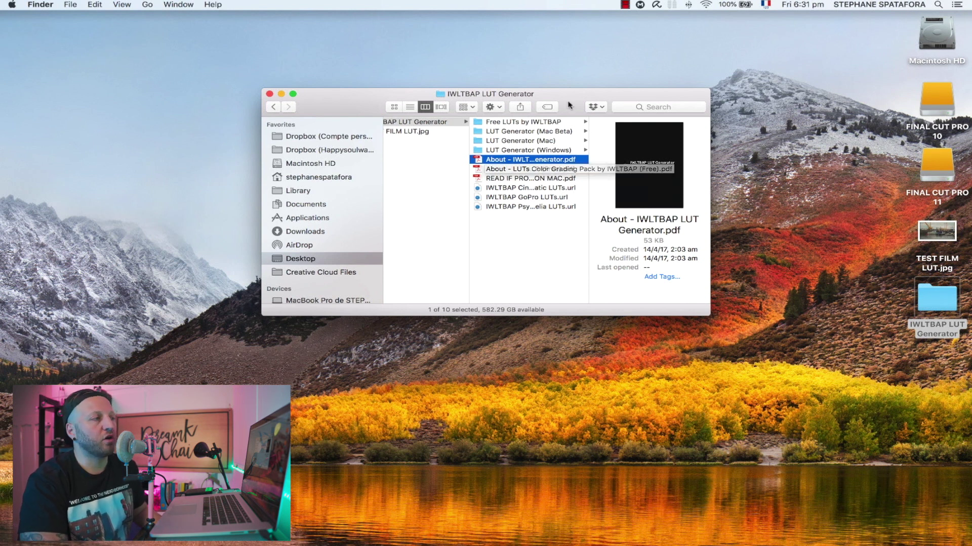
left_click(547, 218)
left_click(530, 123)
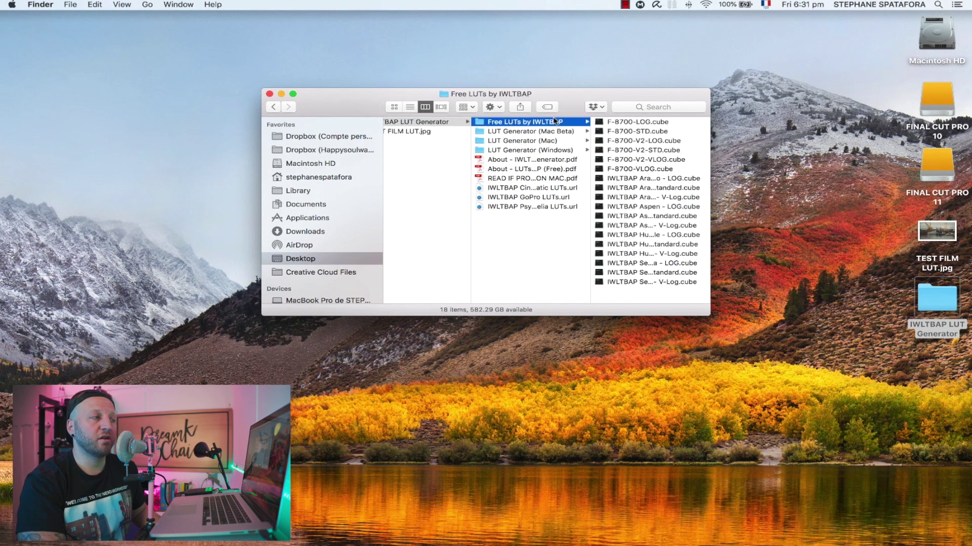
left_click_drag(727, 178, 695, 284)
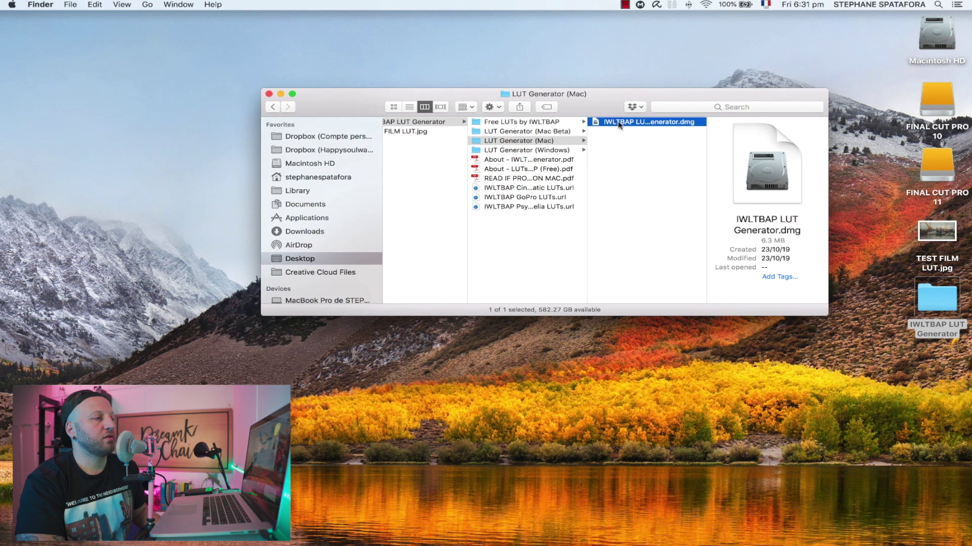
Open the Mac version of IWLTBAP LUT Generator, generate a HALD image onto the Desktop and move the generator window aside
double_click(618, 125)
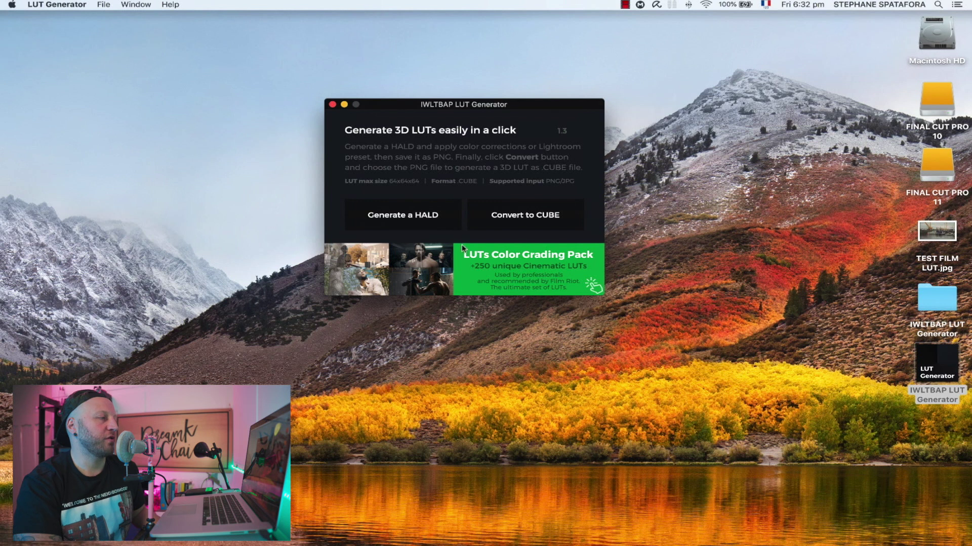
left_click(431, 218)
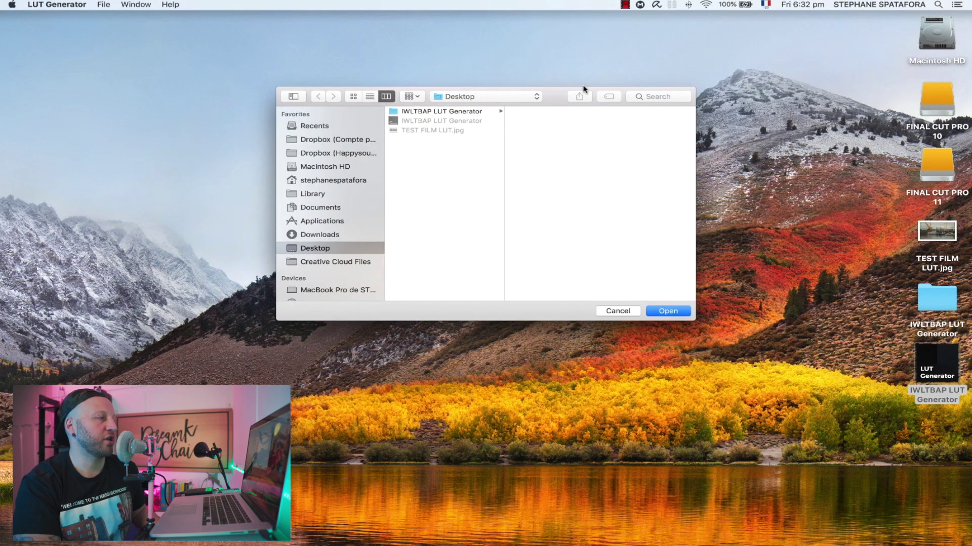
left_click_drag(553, 97, 550, 106)
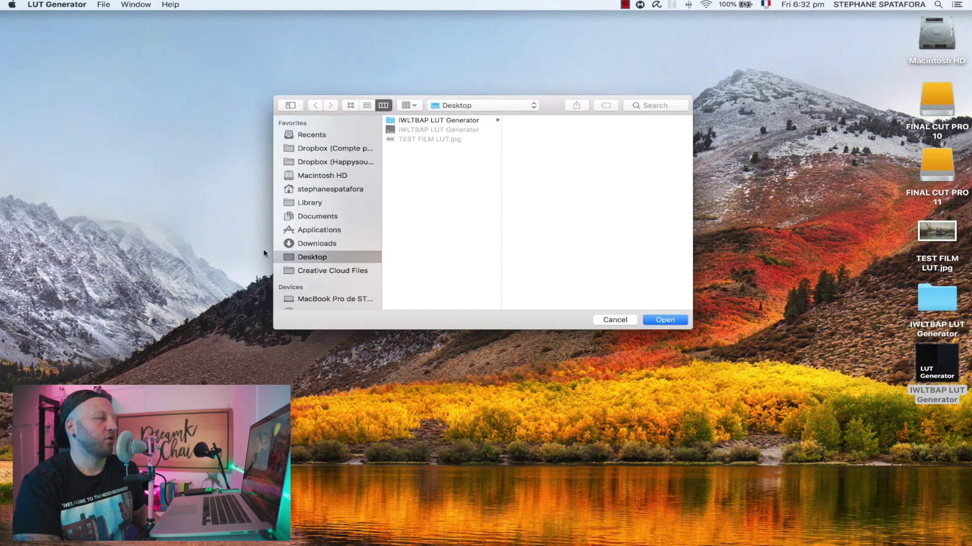
left_click(659, 320)
left_click(935, 434)
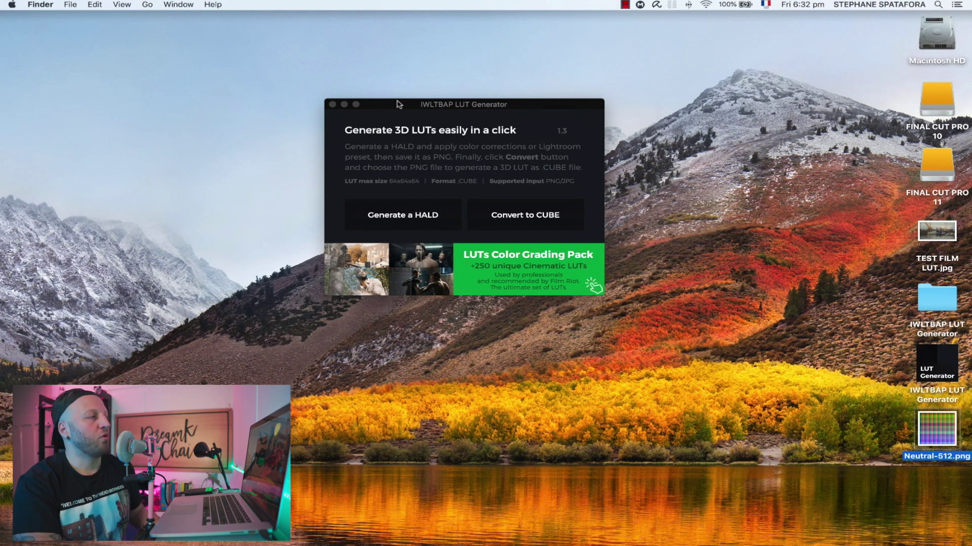
left_click_drag(397, 103, 666, 31)
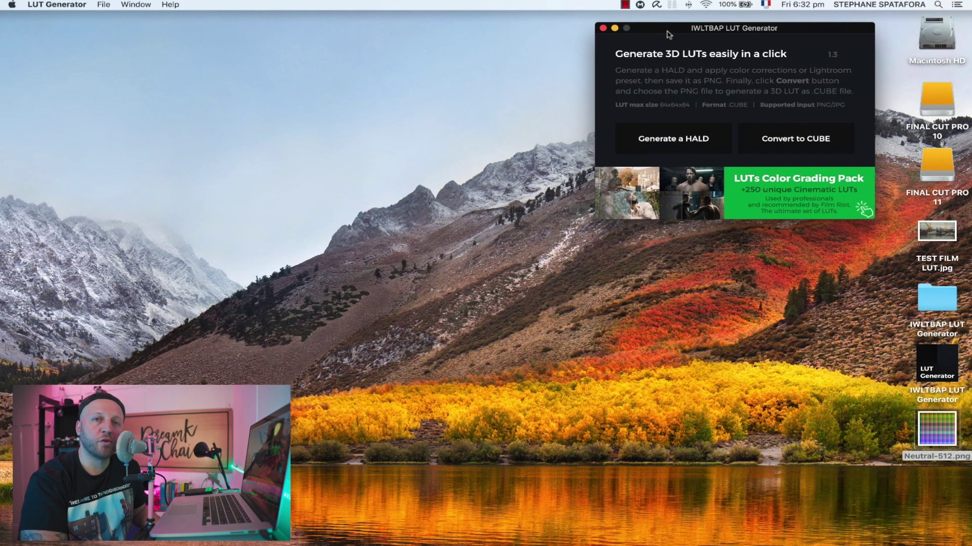
Switch to Lightroom and import Neutral-512.png and TEST FILM LUT.jpg from the Desktop into the FILM LUT catalogue
left_click(660, 526)
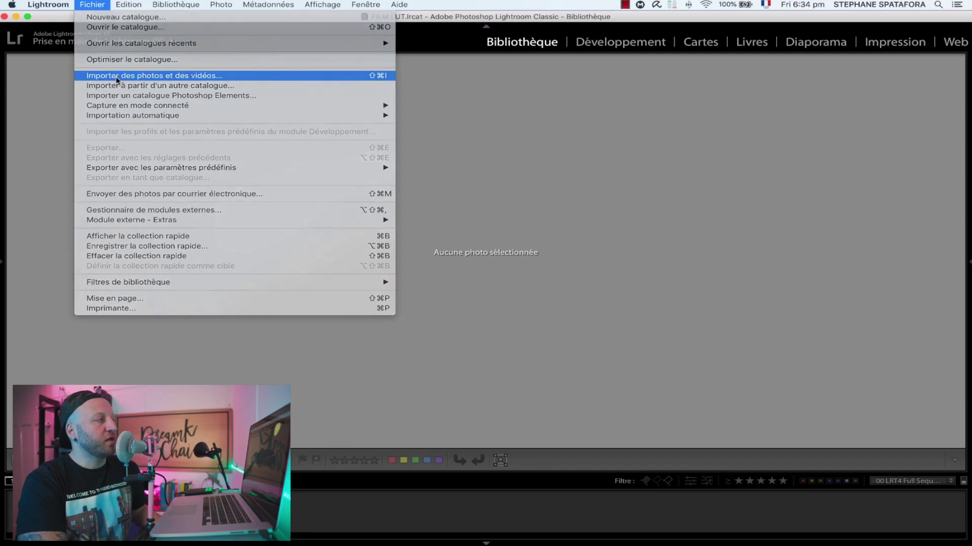
left_click(117, 77)
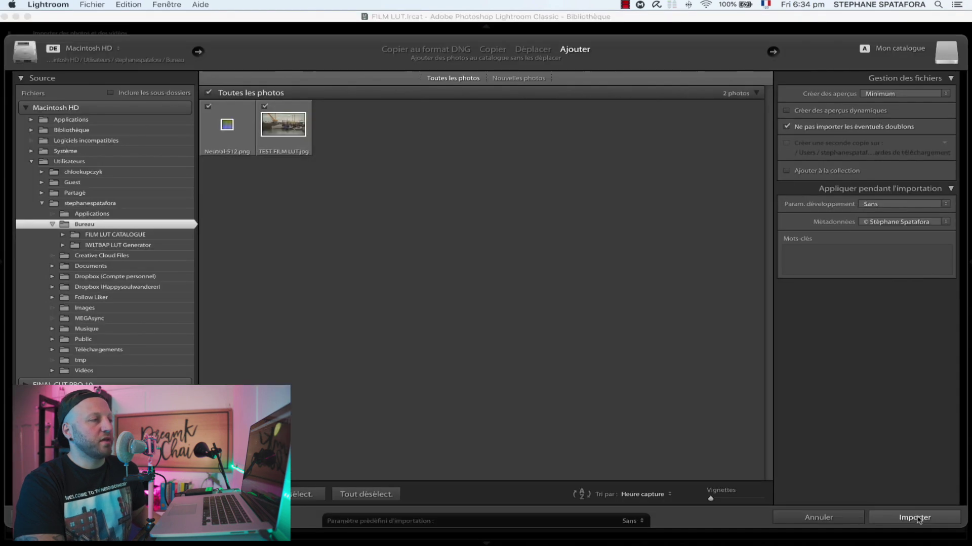
left_click(917, 519)
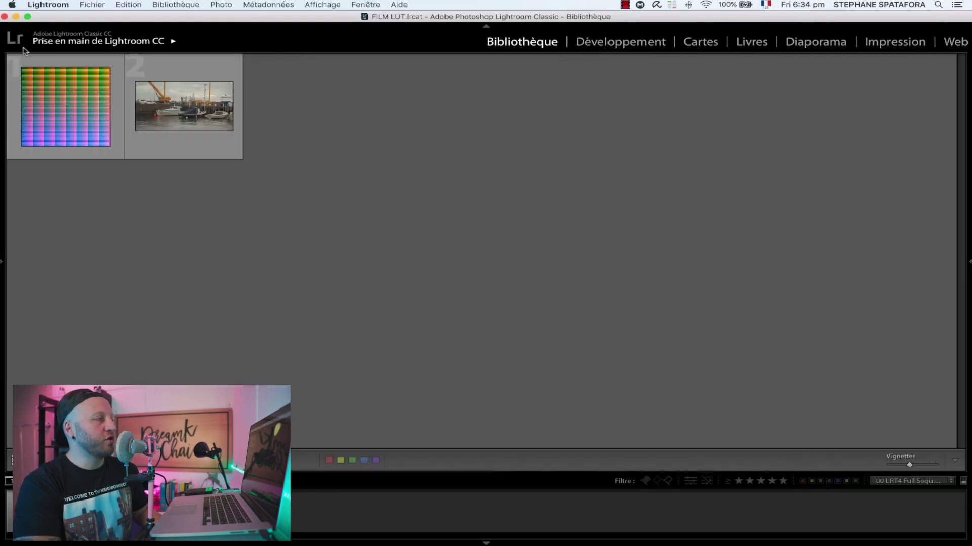
Develop the TEST FILM LUT photo by setting its orange hue to -20 and adjusting its green hue
left_click(609, 44)
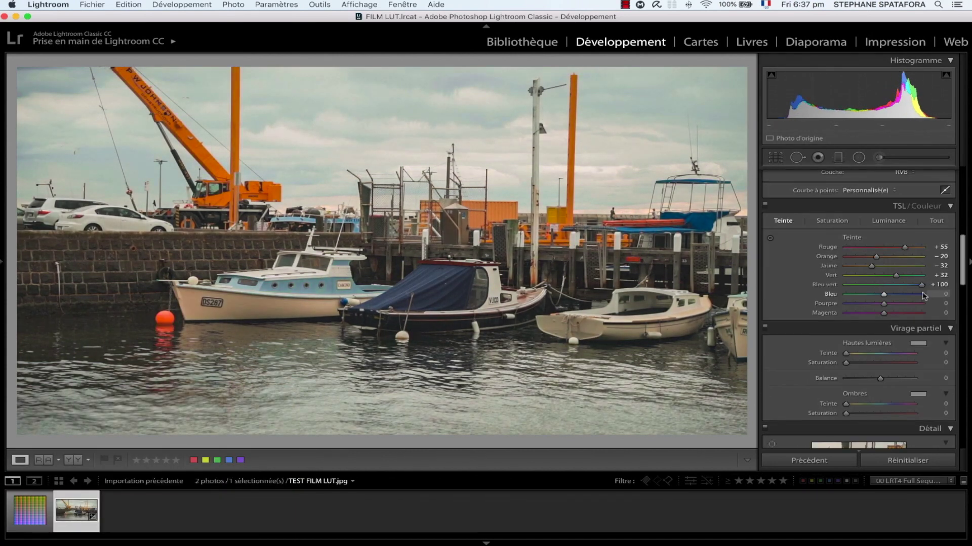
mouse_move(883, 256)
left_mouse_down()
mouse_move(900, 259)
mouse_move(876, 257)
left_mouse_up()
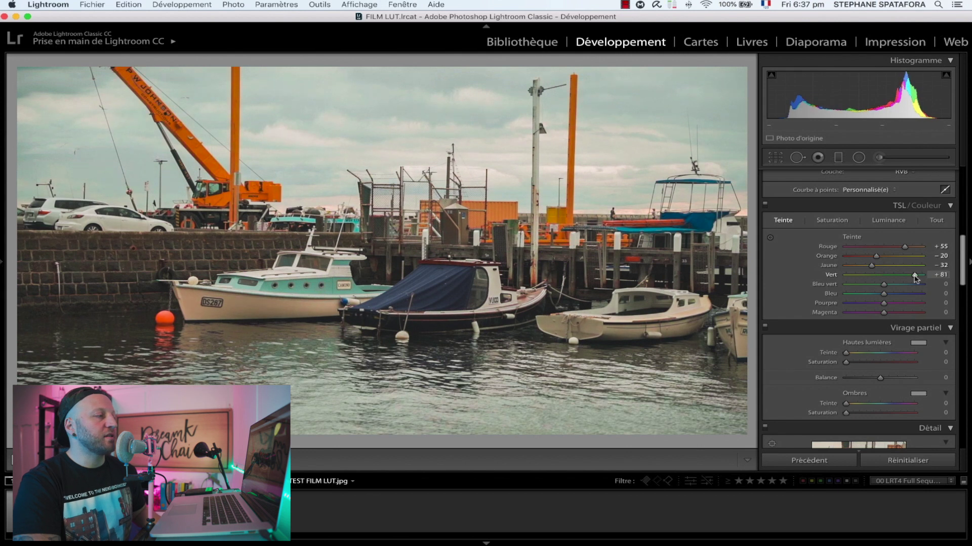
left_click_drag(917, 275, 900, 282)
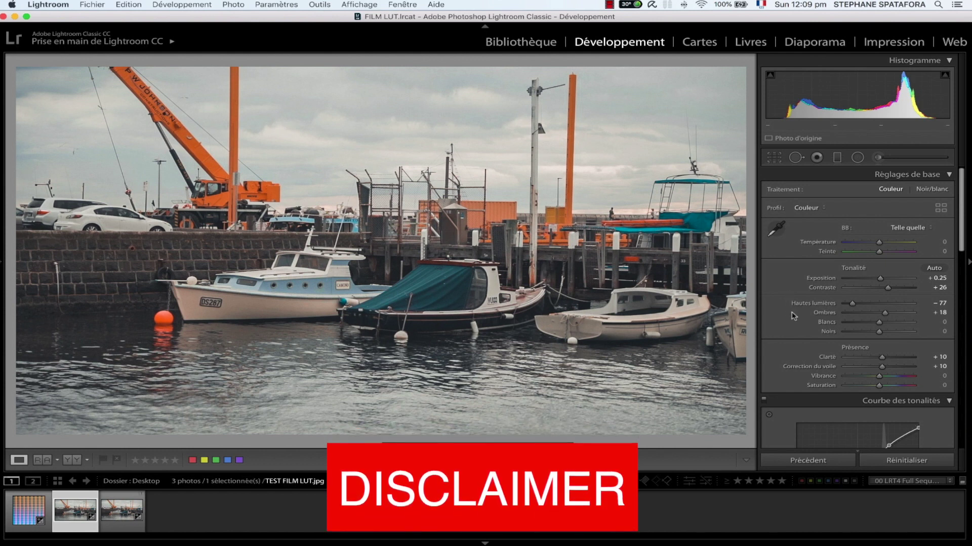
Copy the develop settings of the TEST FILM LUT photo, adding Version du processus and Etalonnage to the copied parameters
scroll(793, 316, "down", 5)
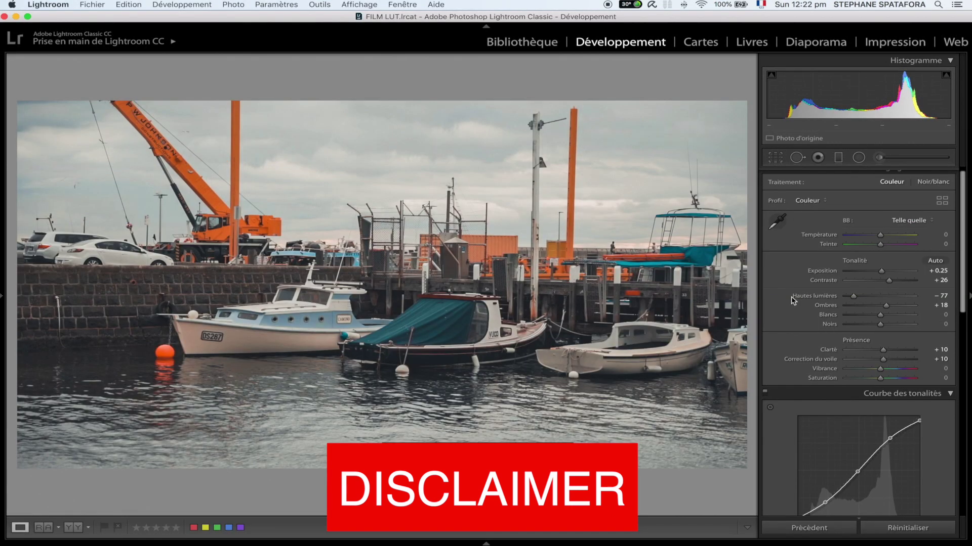
scroll(793, 301, "down", 5)
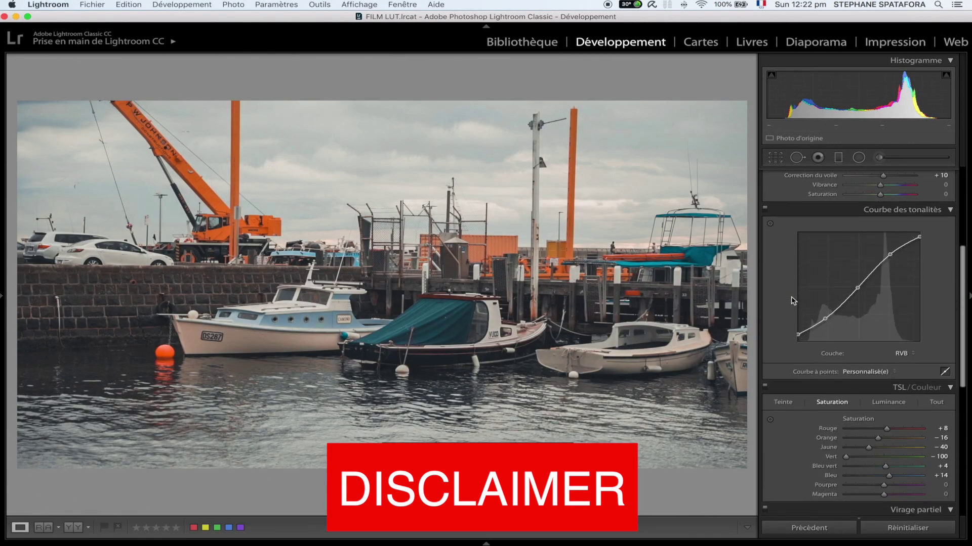
scroll(793, 301, "down", 10)
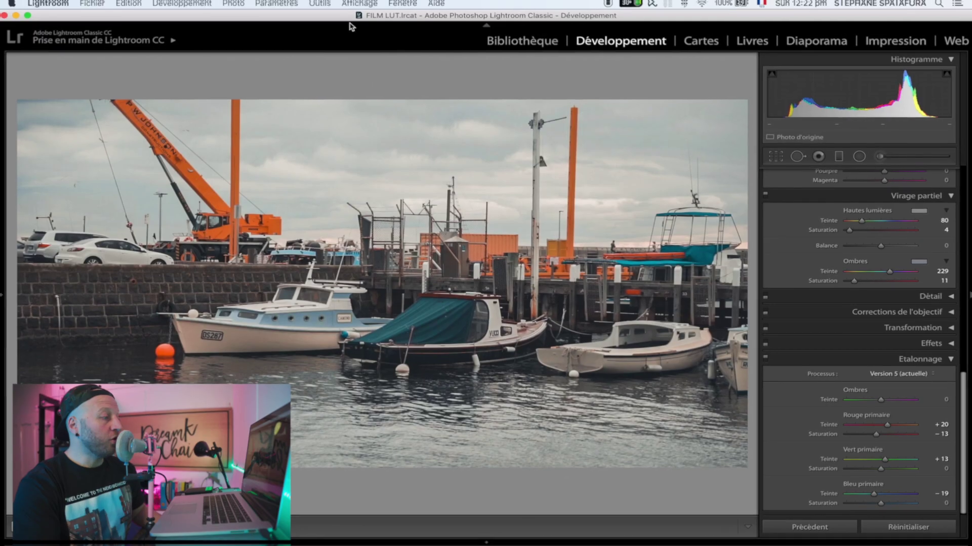
left_click(276, 5)
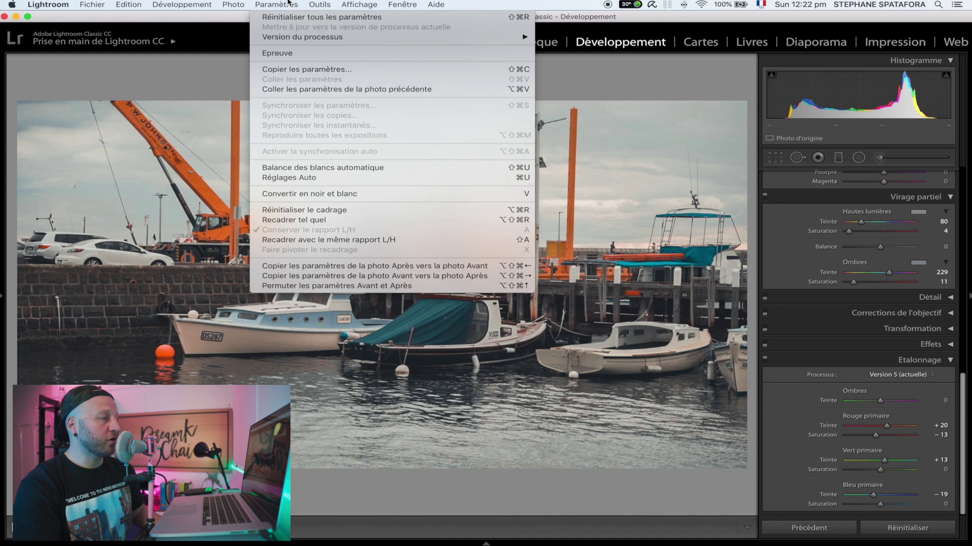
left_click(280, 71)
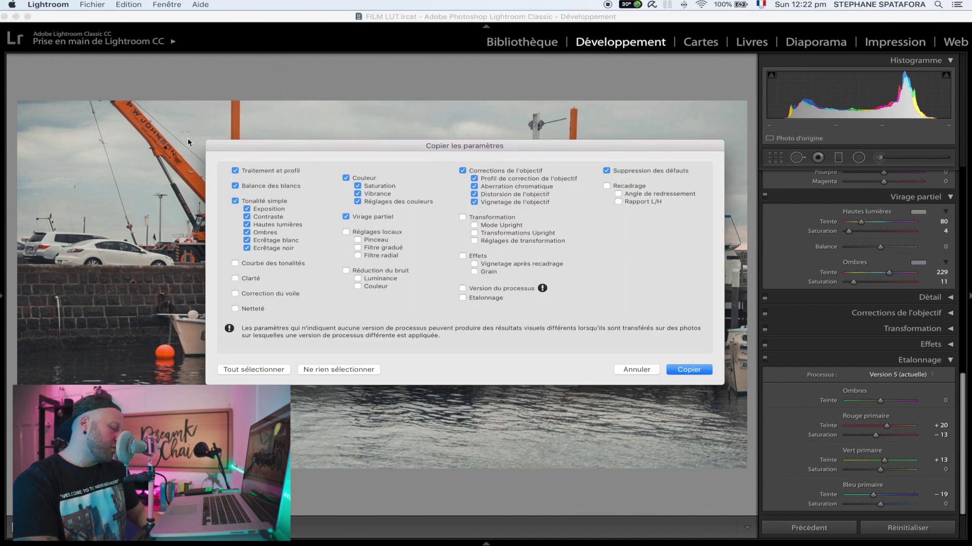
left_click(462, 289)
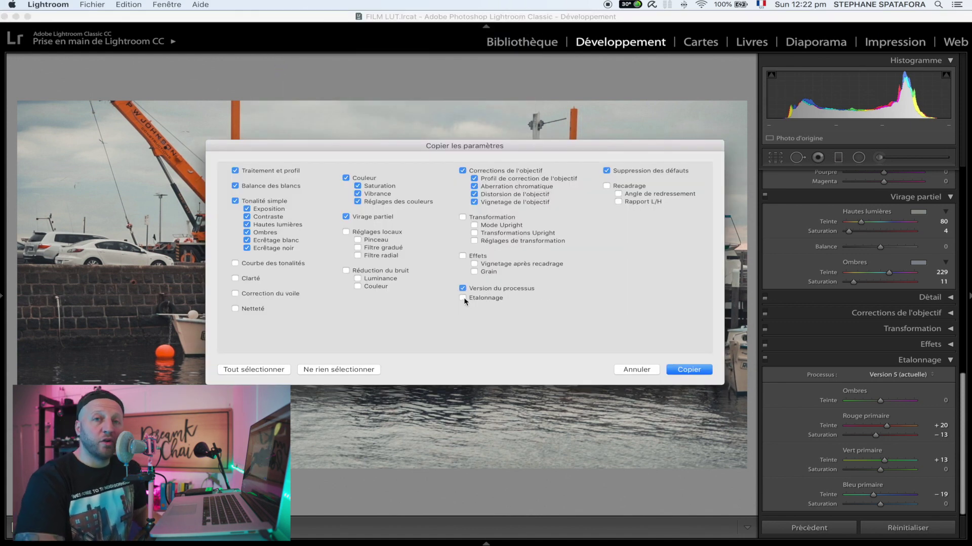
left_click(462, 298)
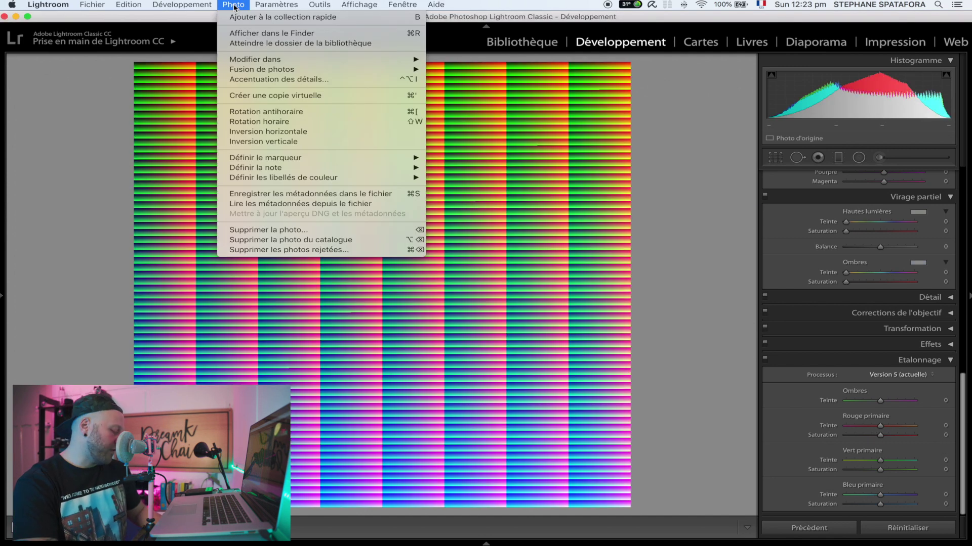
Paste the copied develop settings onto the HALD image and export it as a quality-100 sRGB JPEG with the custom name FILM LUT DATA
mouse_move(275, 2)
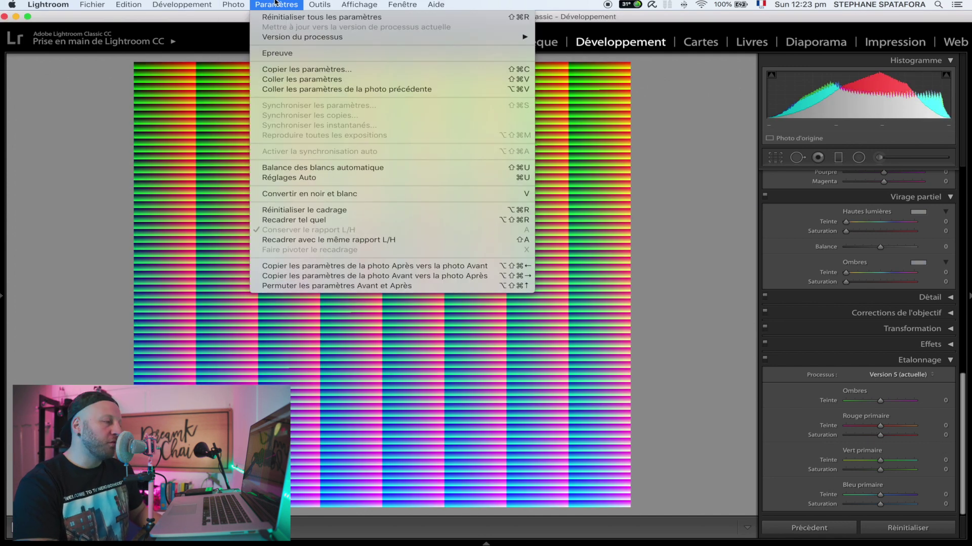
left_click(283, 79)
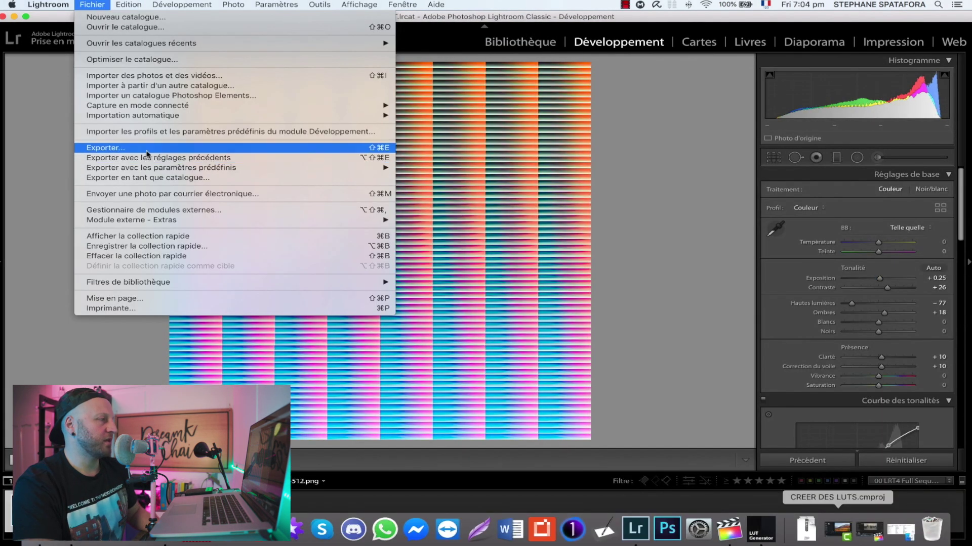
left_click(144, 149)
scroll(526, 163, "down", 5)
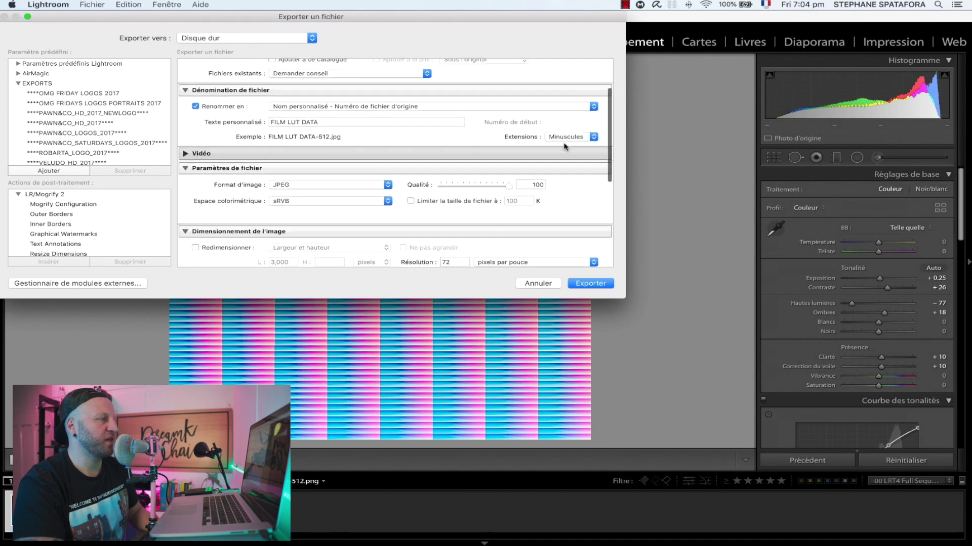
scroll(516, 177, "down", 4)
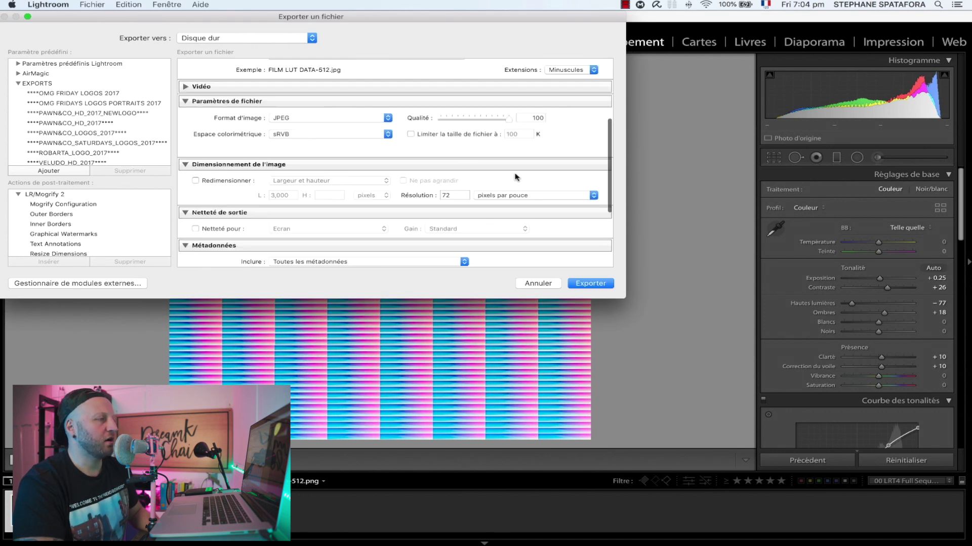
scroll(411, 201, "up", 4)
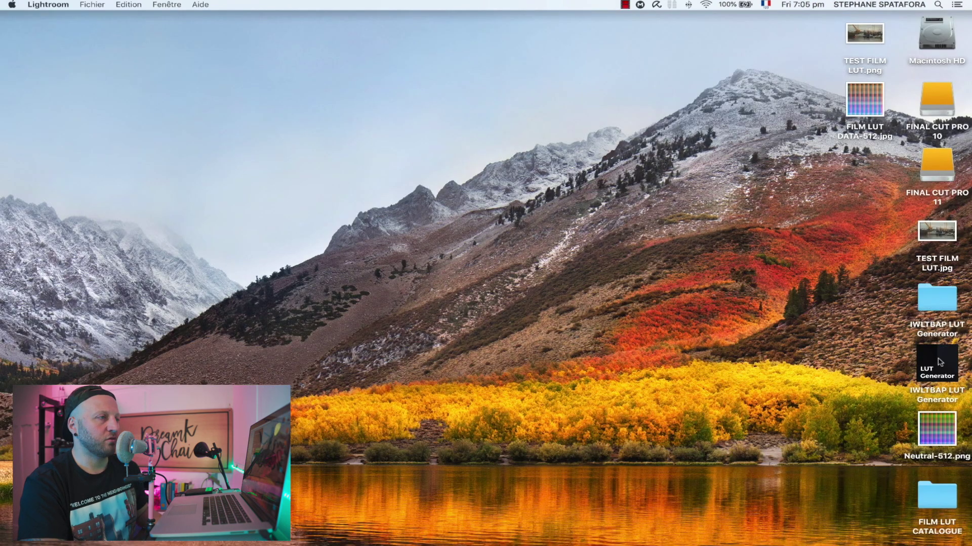
Open IWLTBAP LUT Generator and convert FILM LUT DATA-512.jpg from the Desktop to a CUBE file
double_click(924, 371)
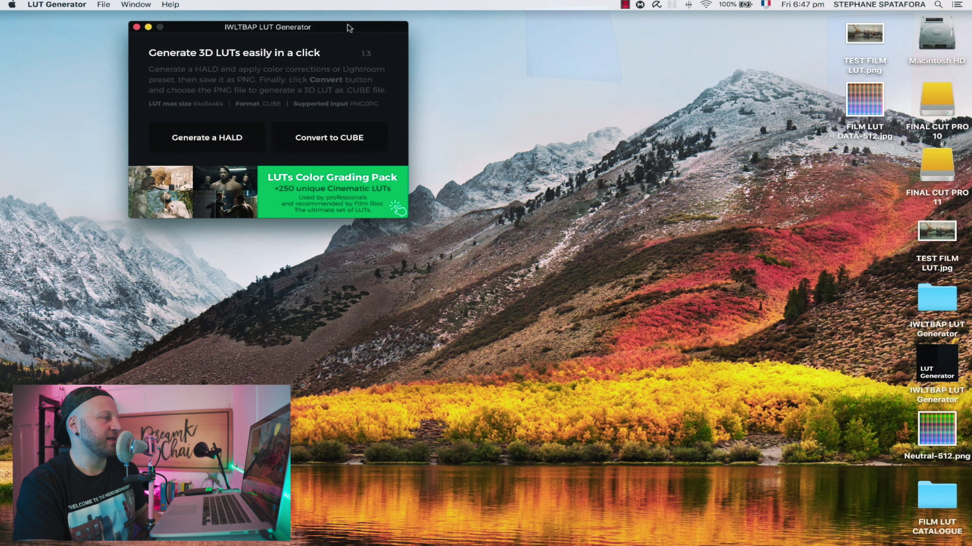
mouse_move(348, 28)
left_mouse_down()
mouse_move(324, 24)
mouse_move(336, 25)
left_mouse_up()
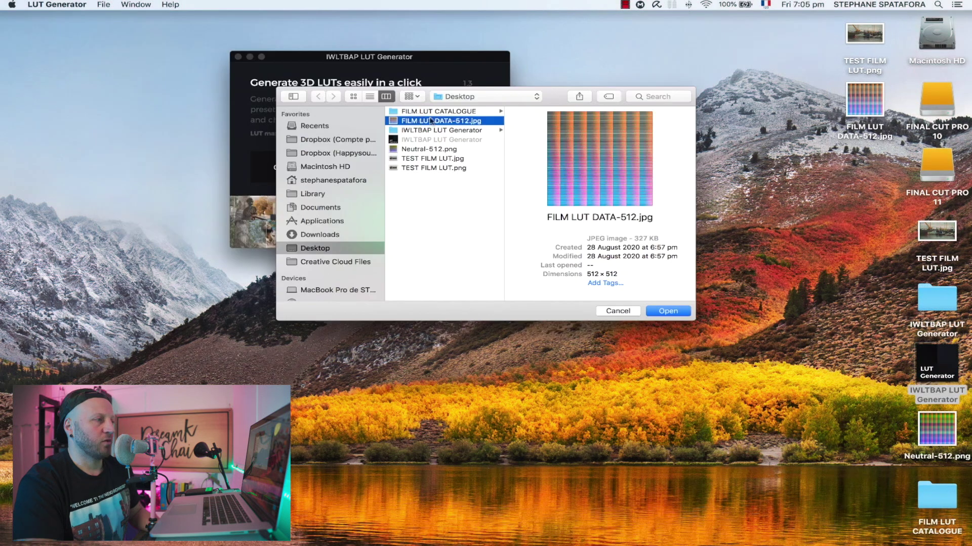
left_click(667, 312)
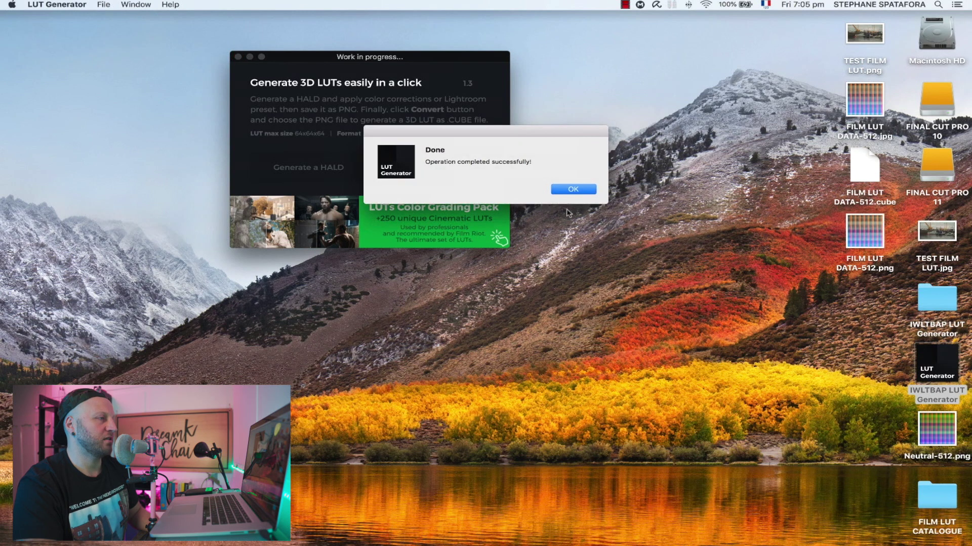
left_click(569, 188)
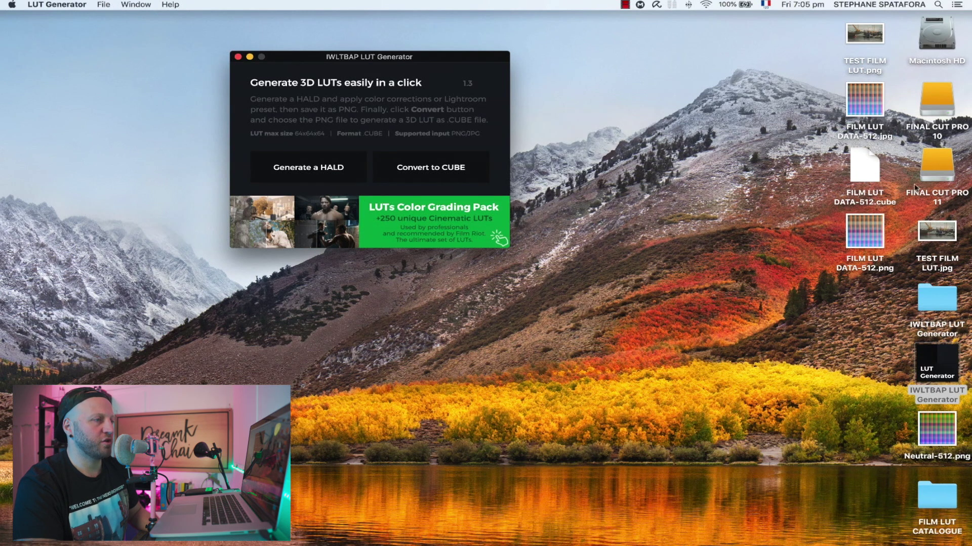
Browse from the home folder through Movies, Motion Templates, Effects and Color Finale to the LUTs folder for storing the cube file
left_click(877, 166)
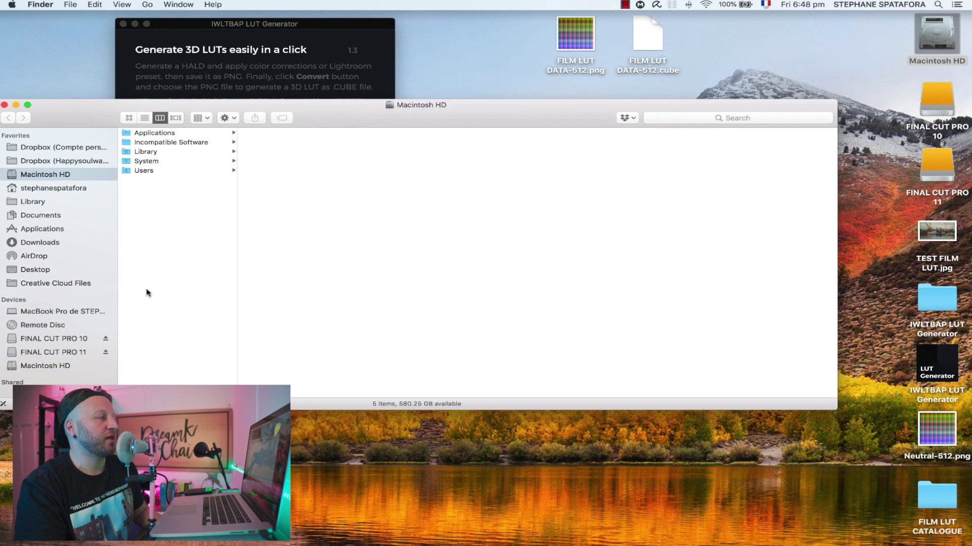
left_click(53, 187)
left_click(153, 218)
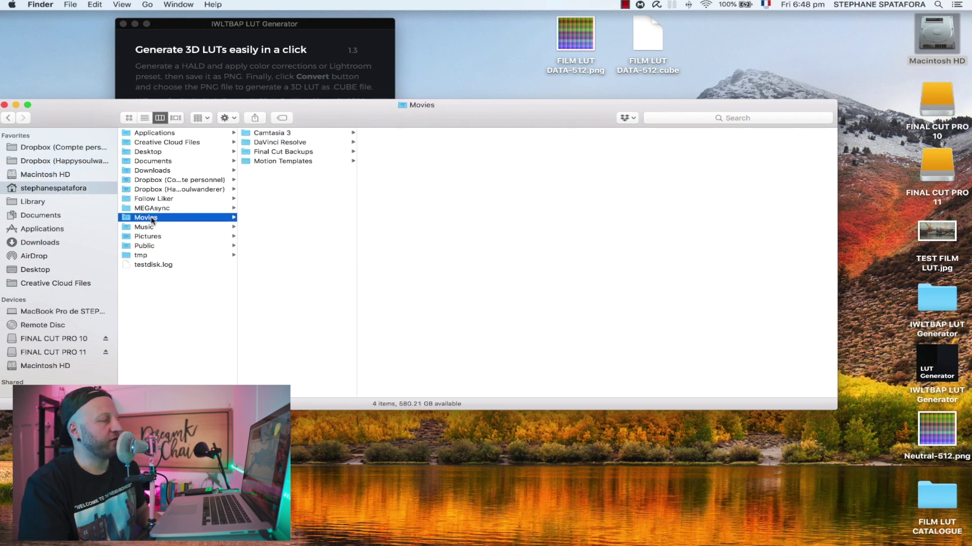
left_click(274, 161)
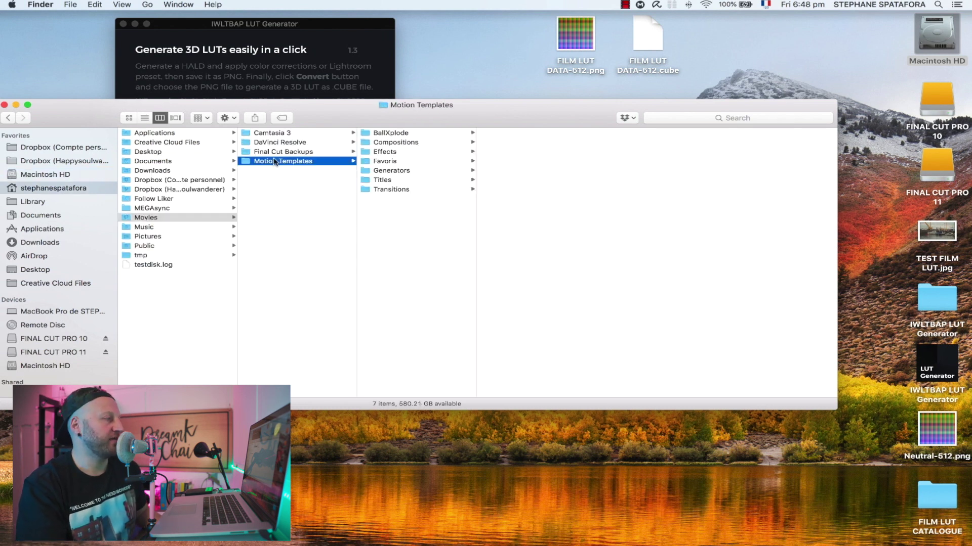
left_click(397, 151)
left_click(522, 258)
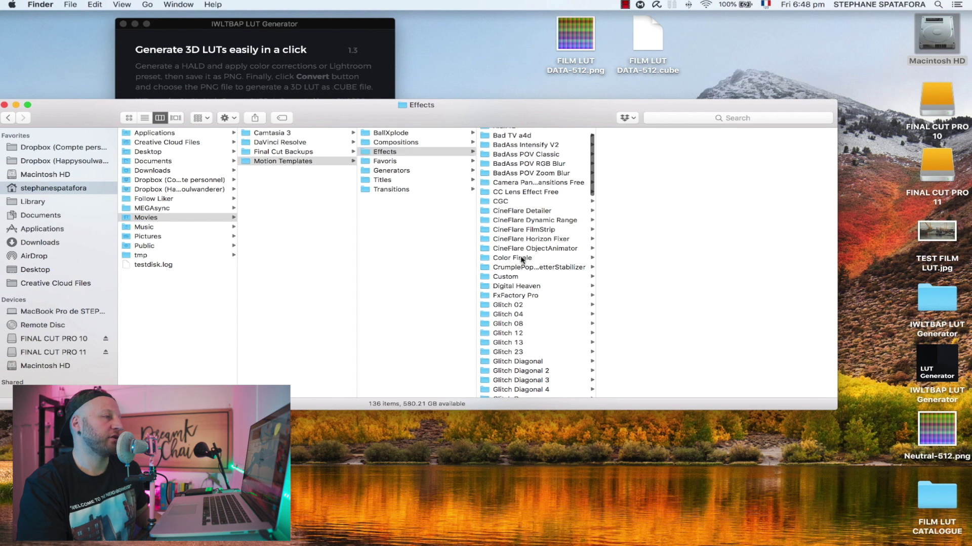
left_click(661, 153)
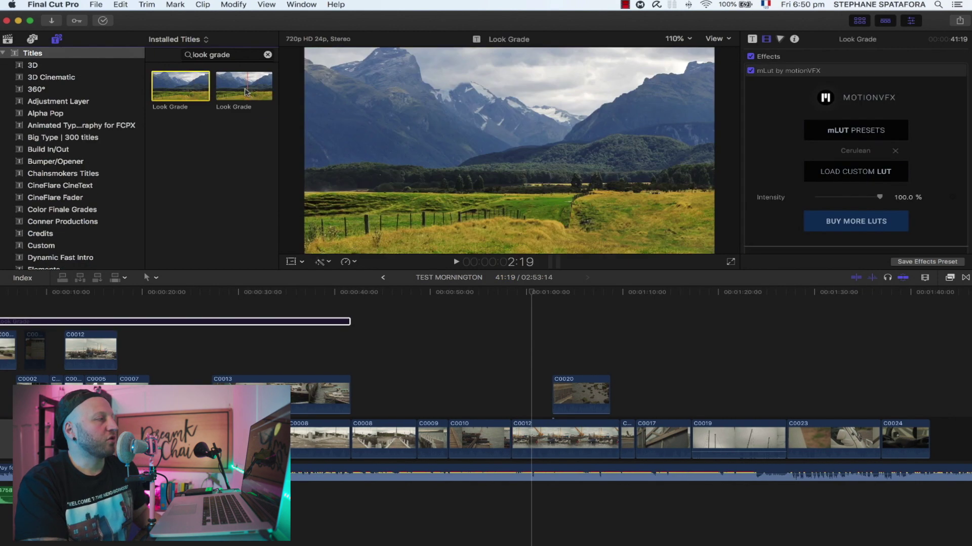
In Final Cut Pro, add the second Look Grade title above the C0008 clip and find the mLut effect among the installed effects
left_click_drag(244, 86, 353, 366)
key("super+5")
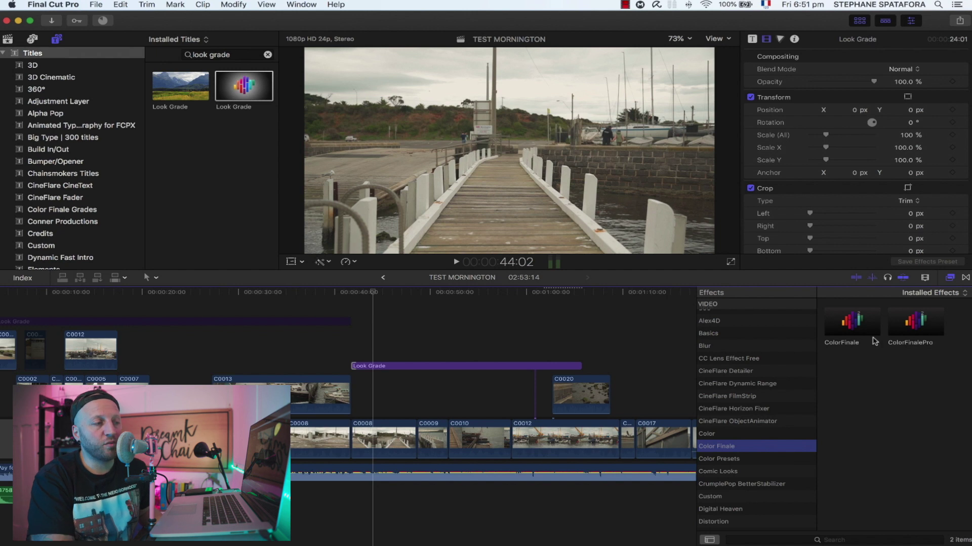
left_click(931, 331)
scroll(742, 452, "down", 5)
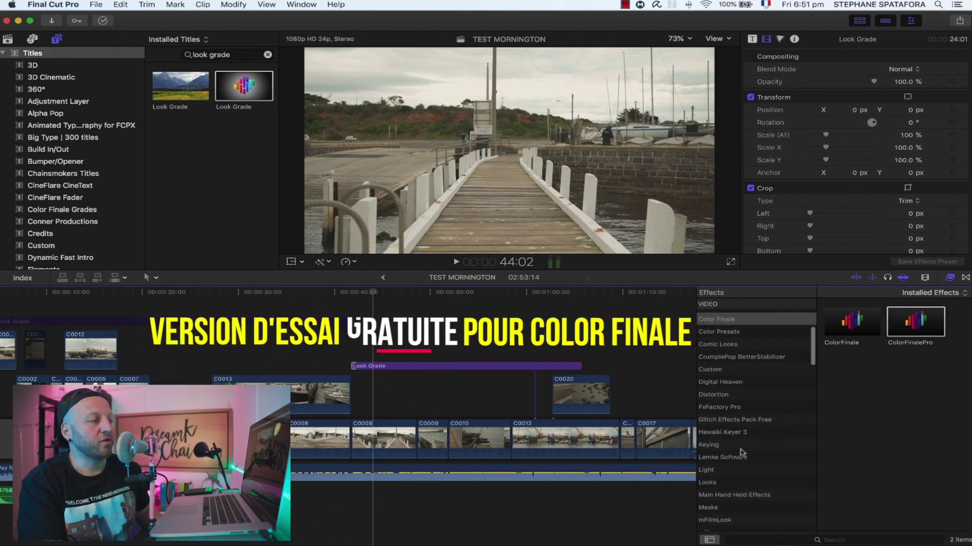
scroll(741, 453, "down", 3)
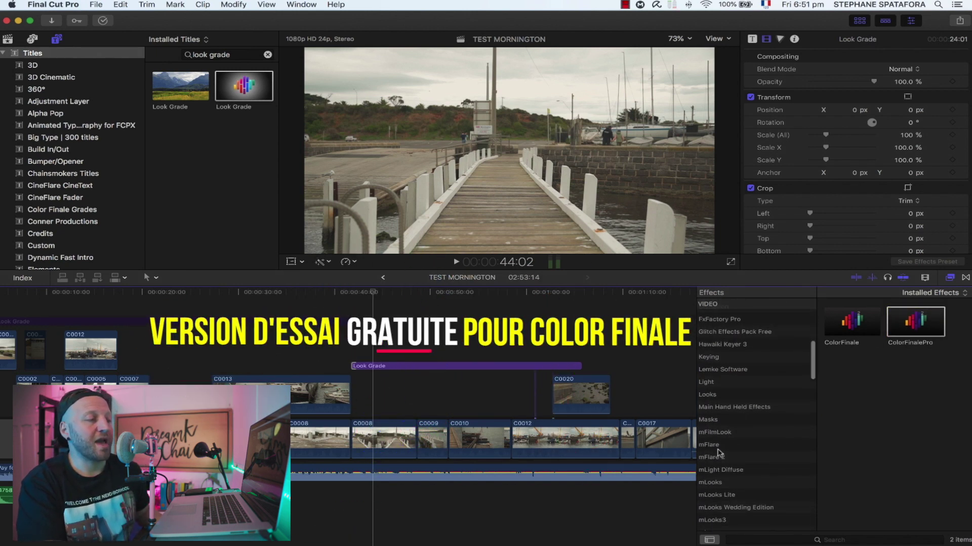
scroll(720, 455, "down", 3)
left_click(719, 479)
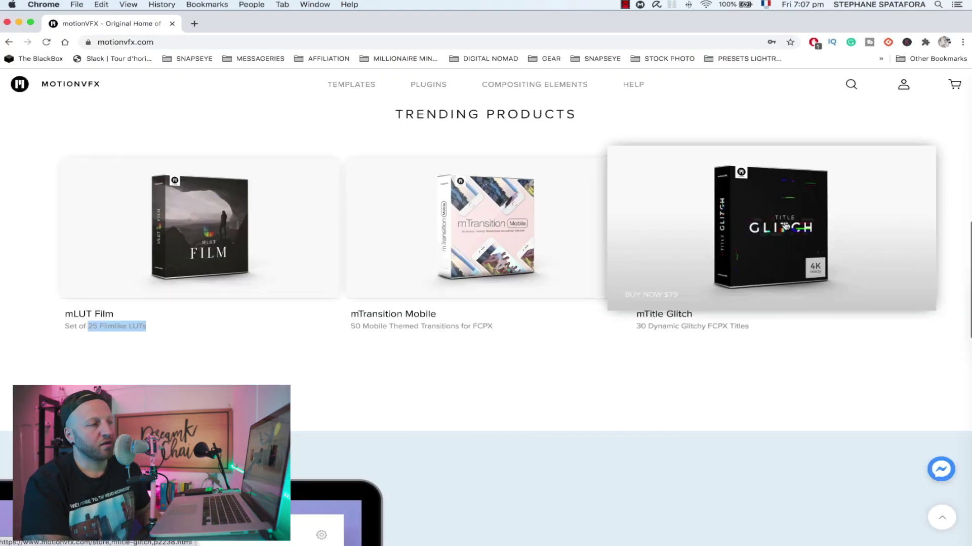
Switch to Chrome and look through the trending products and Final Cut Pro X plugins on motionvfx.com for LUT and free packs
mouse_move(772, 242)
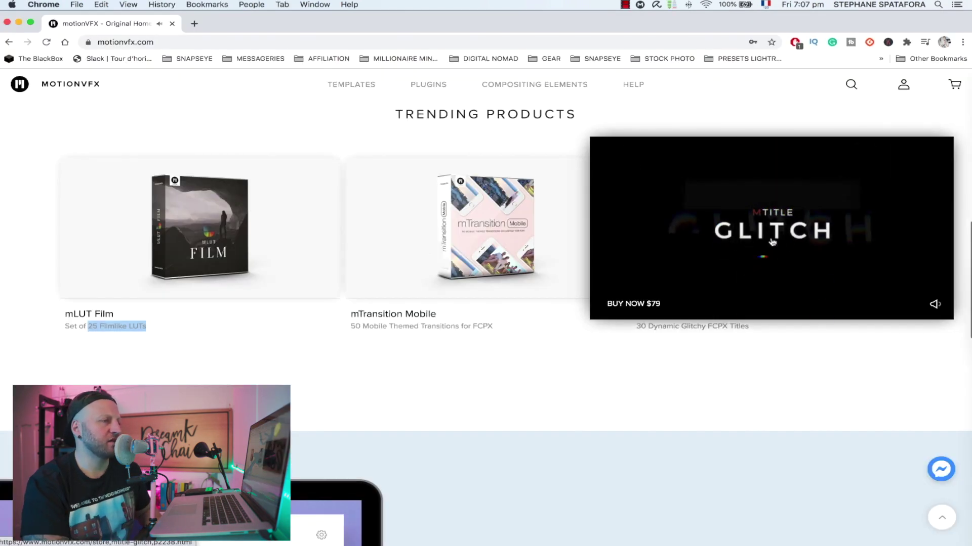
scroll(769, 241, "down", 10)
scroll(769, 240, "up", 20)
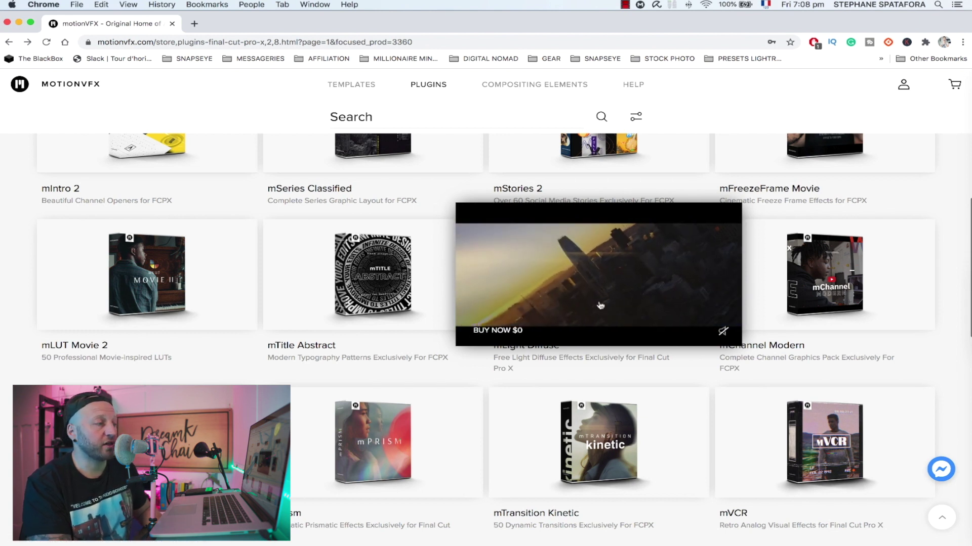
scroll(600, 305, "down", 3)
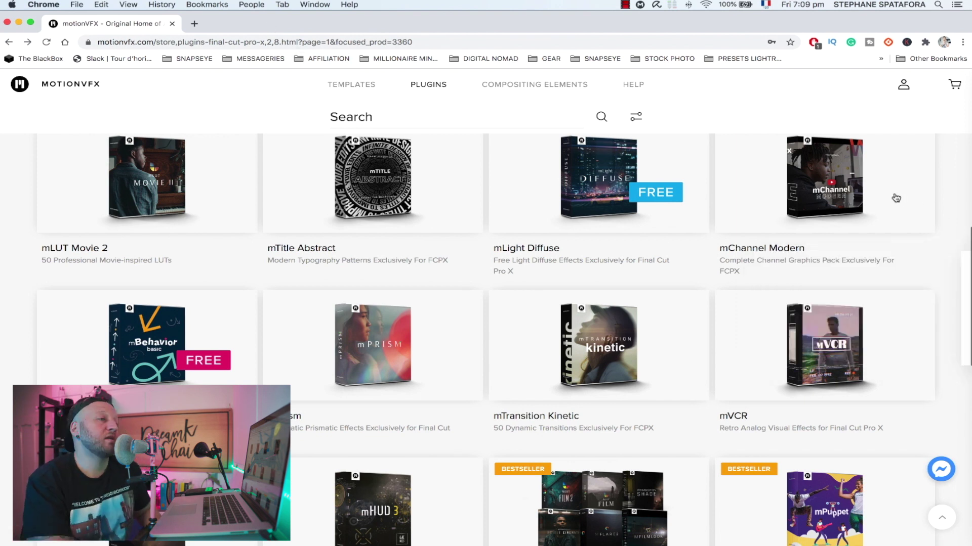
mouse_move(921, 163)
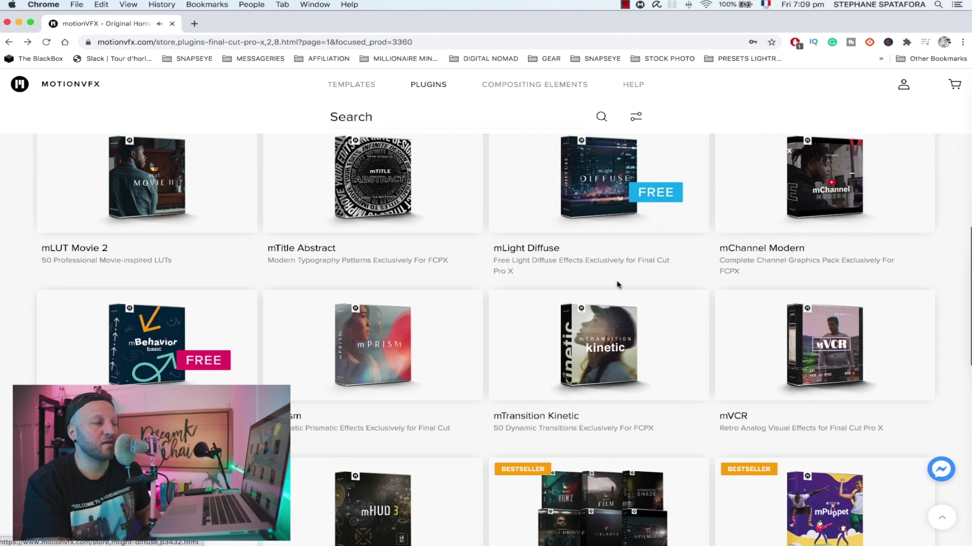
scroll(948, 366, "down", 3)
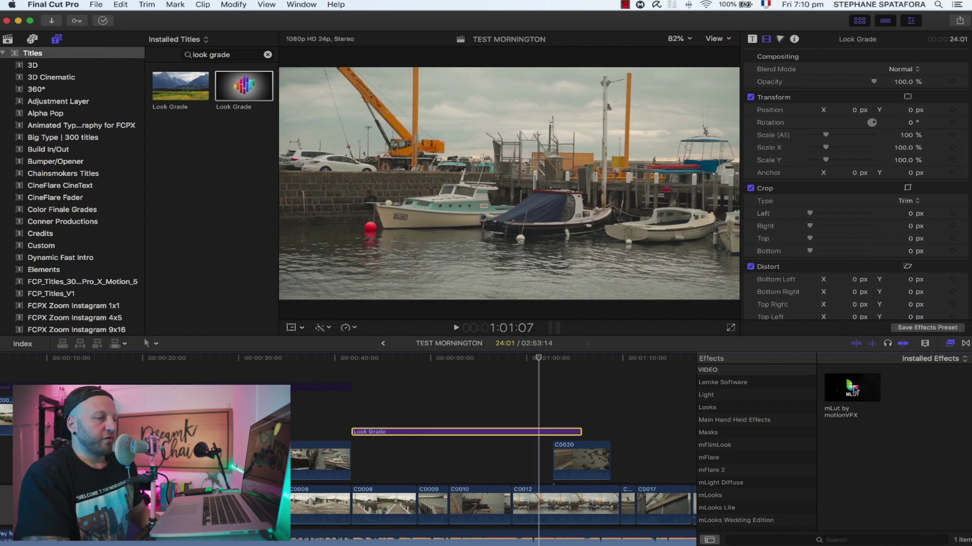
Back in Final Cut Pro, apply the mLut by motionVFX effect to the new Look Grade title and open its mLUT presets
left_click(853, 389)
left_click_drag(854, 389, 545, 435)
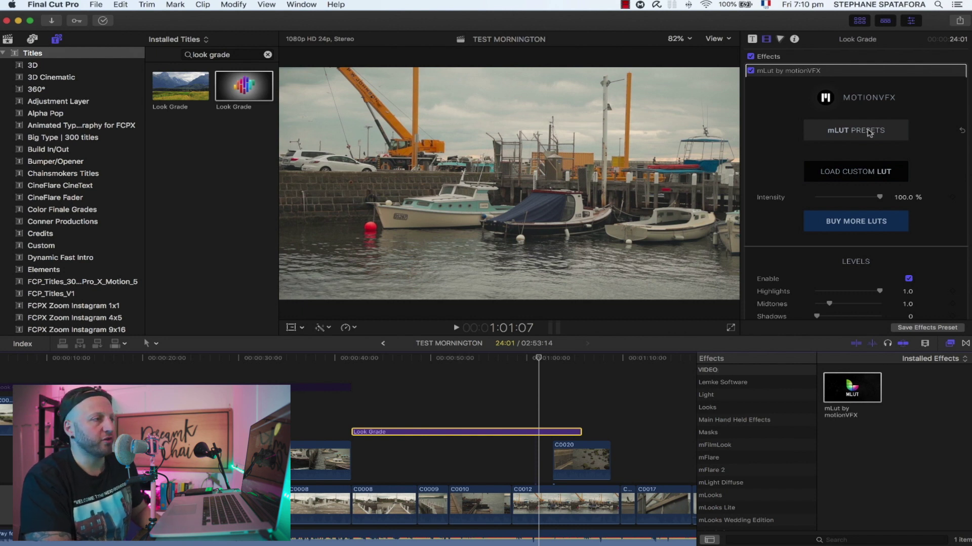
left_click(869, 132)
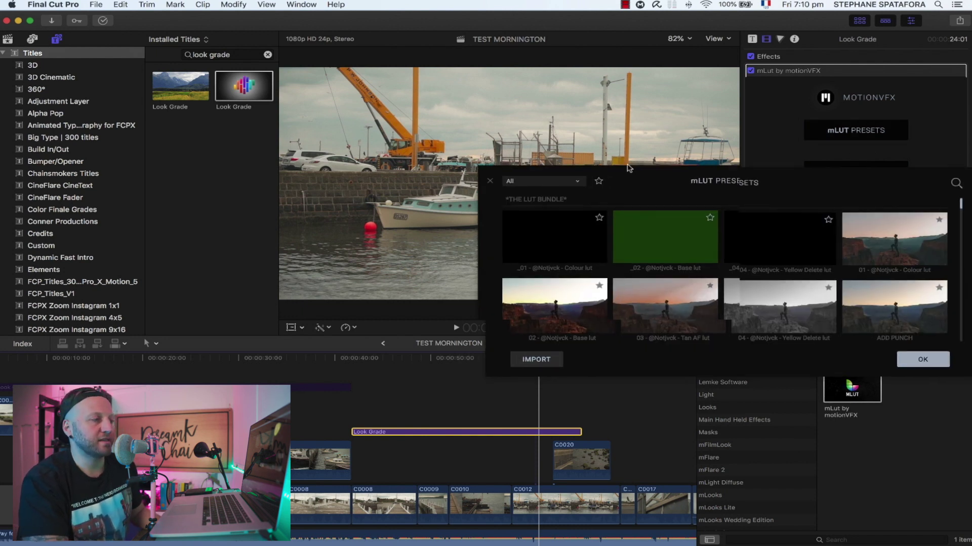
Import FILM LUT DATA-512.cube from the personal folder inside Color Finale's LUTs into the mLUT category bearing the creator's name
left_click(476, 304)
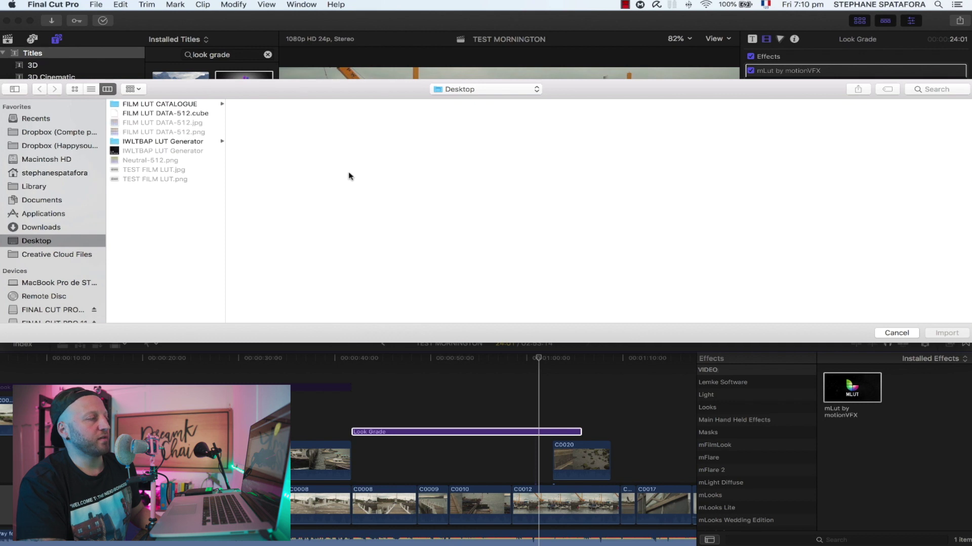
left_click(475, 89)
left_click(488, 157)
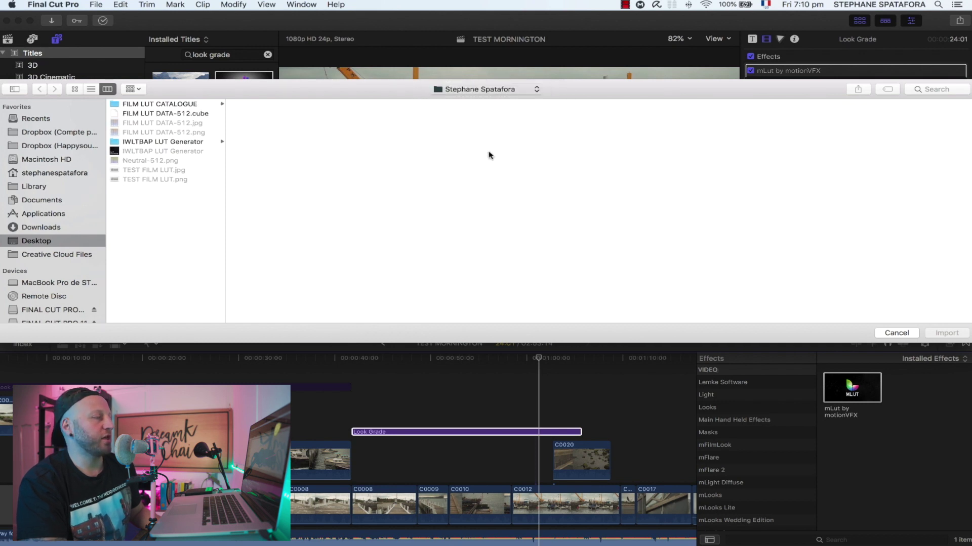
left_click(883, 104)
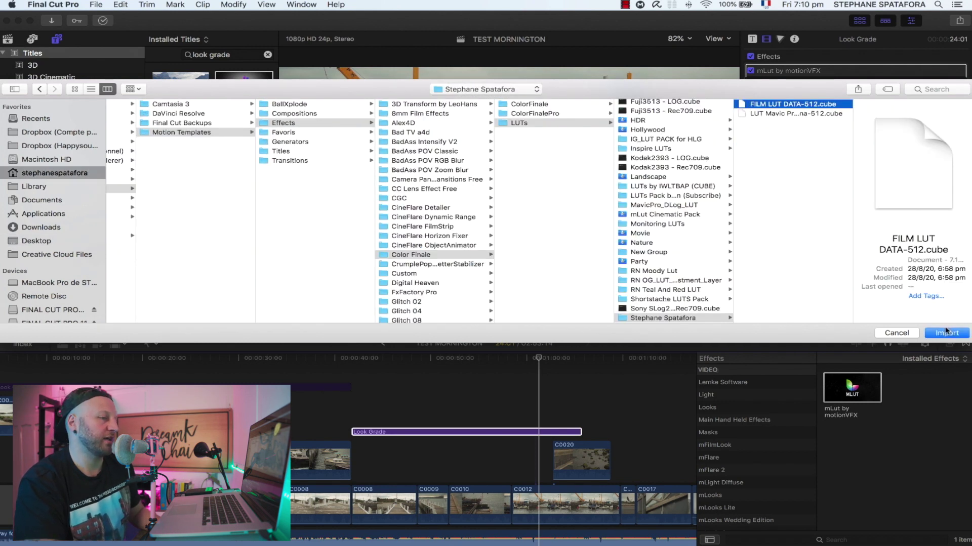
left_click(943, 333)
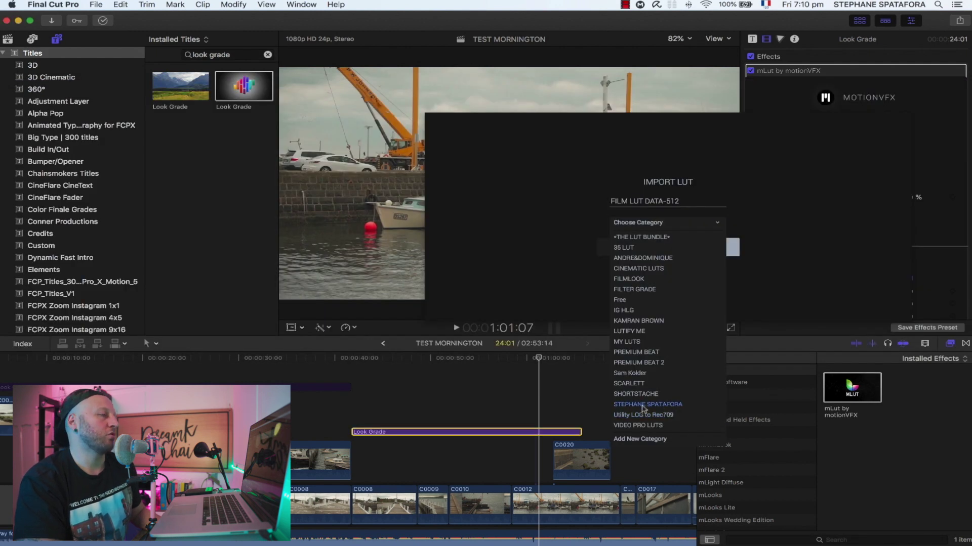
left_click(643, 407)
left_click(713, 248)
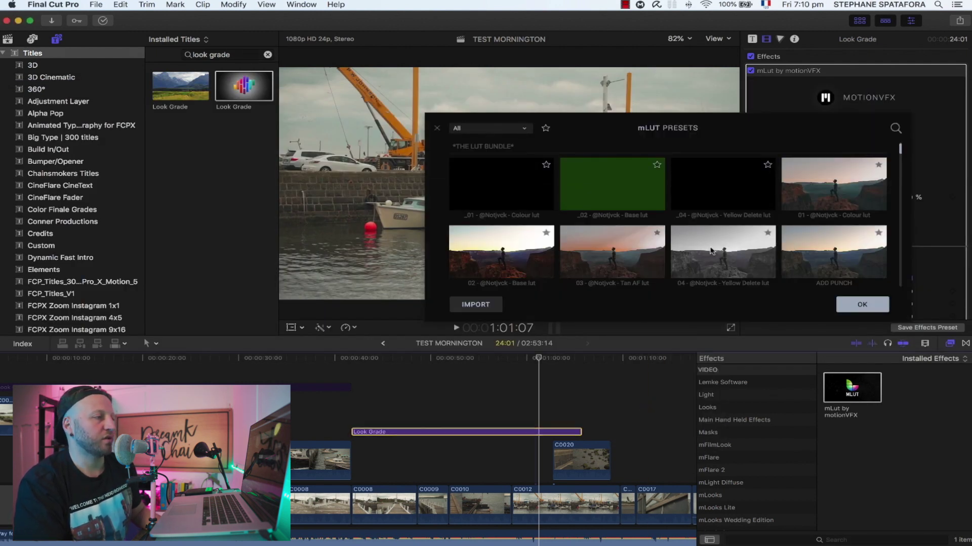
Filter the mLUT presets to the creator's category and apply the FILM LUT DATA-512 preset to the Look Grade title
left_click(516, 129)
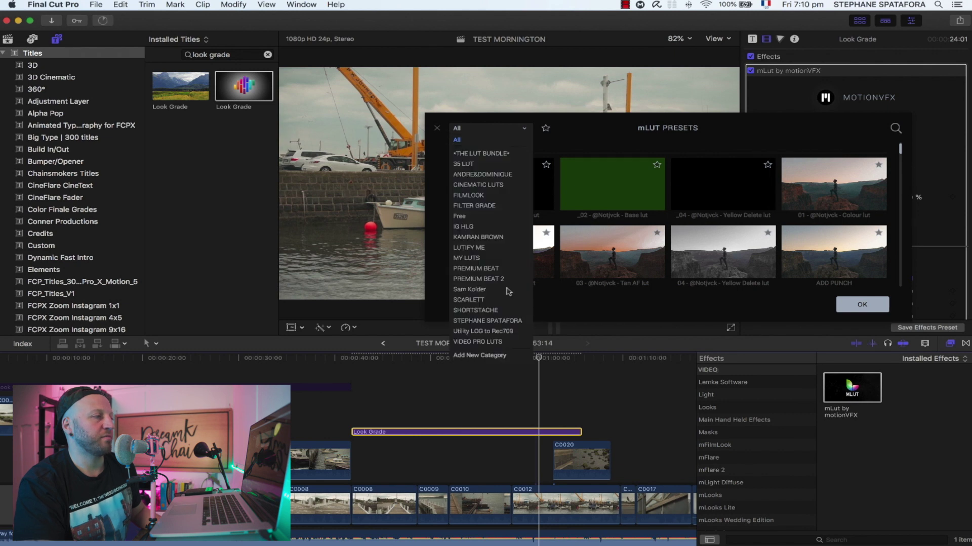
left_click(510, 328)
left_click_drag(609, 128, 579, 344)
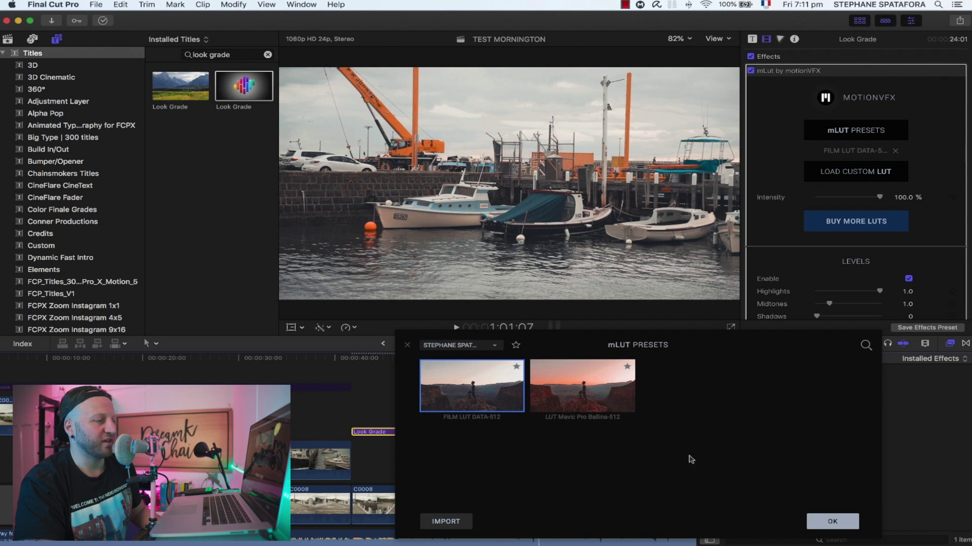
left_click(835, 521)
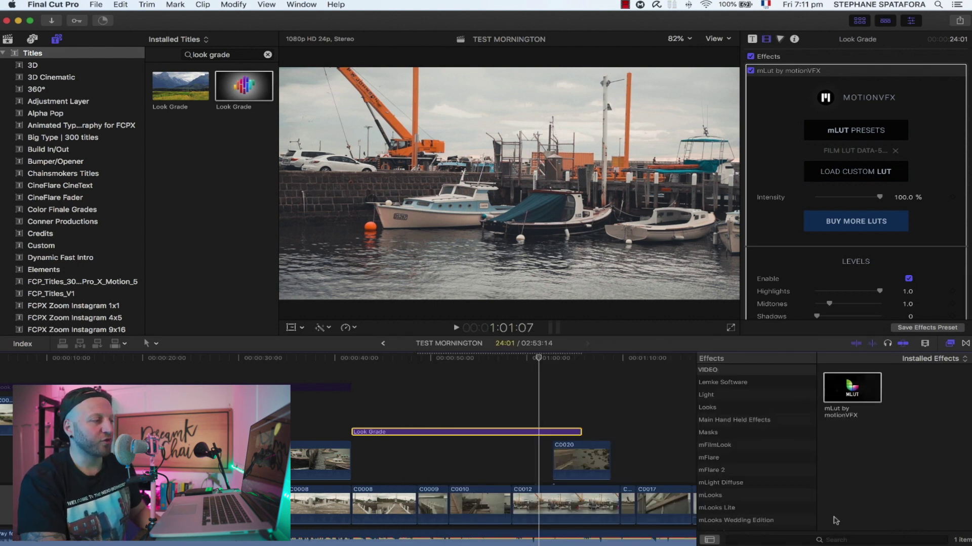
Play back the TEST MORNINGTON timeline to review the footage with and without the LUT
key("space")
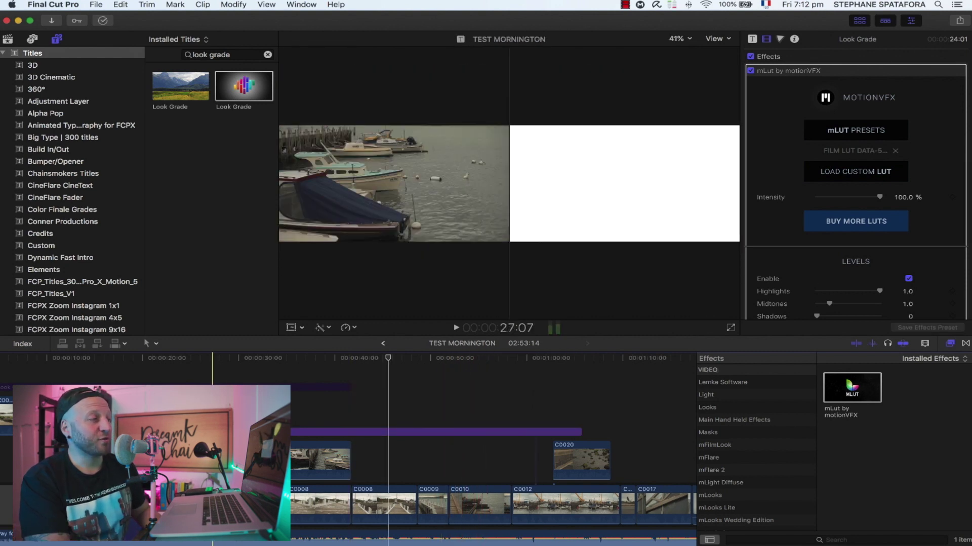
left_click(310, 373)
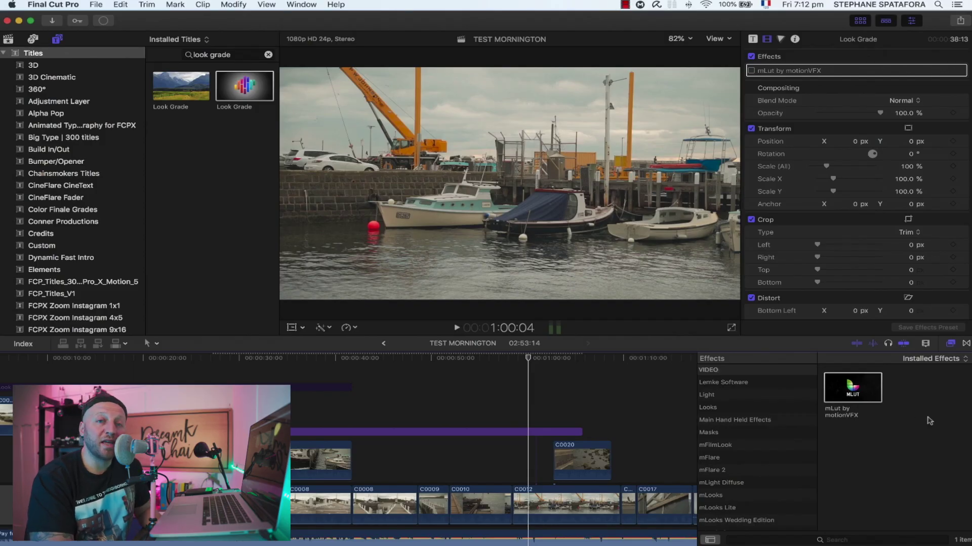
Apply the ColorFinalePro effect from the Color Finale category to the Look Grade title in the timeline
scroll(749, 451, "up", 10)
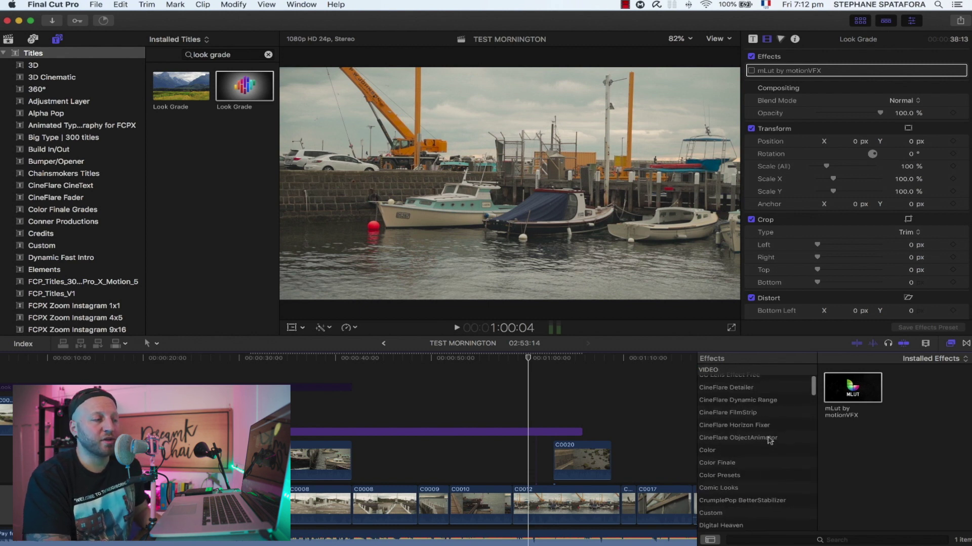
left_click(713, 463)
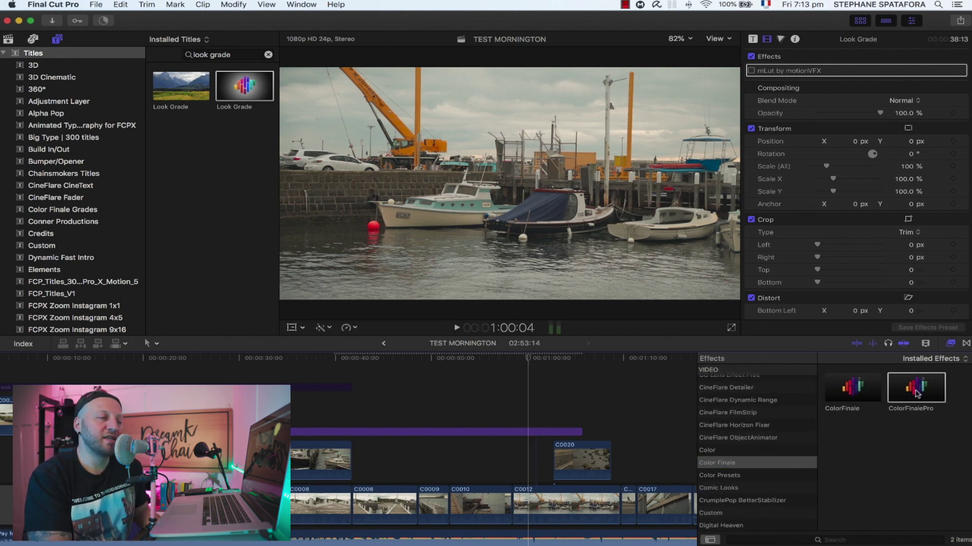
left_click(916, 394)
left_click_drag(917, 394, 465, 433)
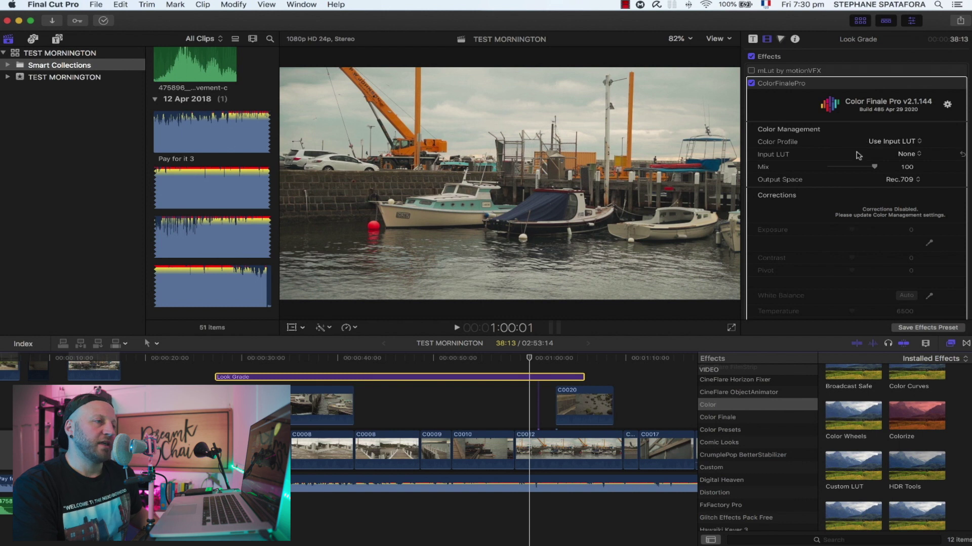
Import FILM LUT DATA-512.cube as a custom input LUT for the ColorFinalePro effect
left_click(905, 153)
left_click(913, 168)
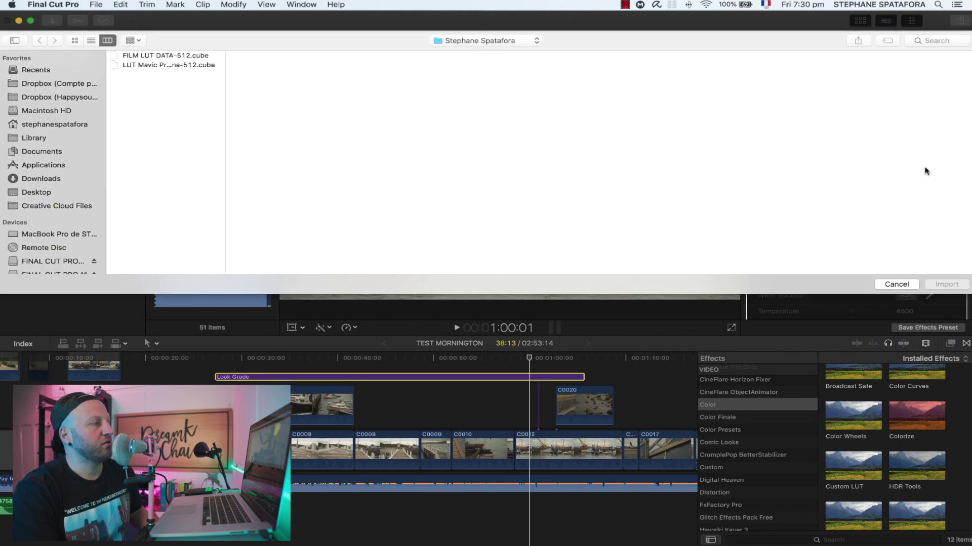
left_click(152, 56)
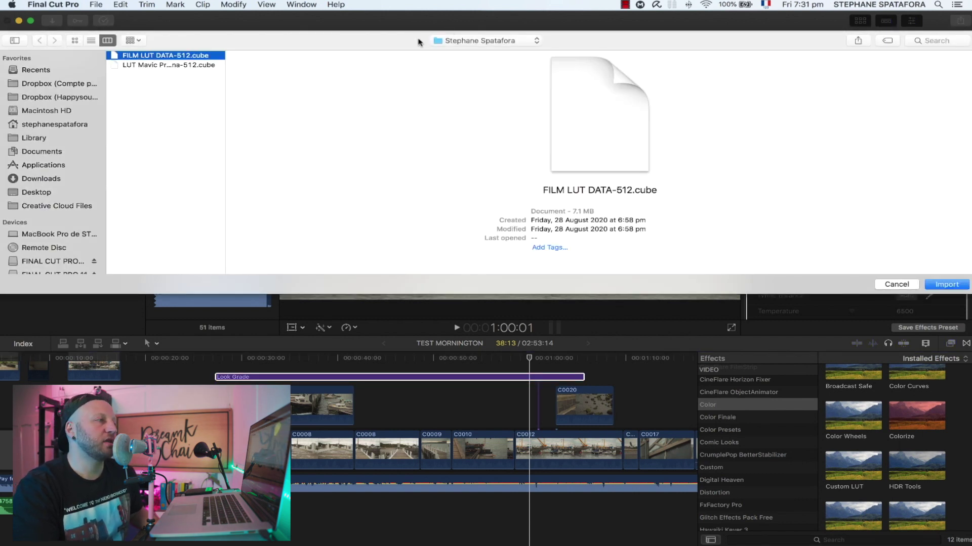
left_click(946, 284)
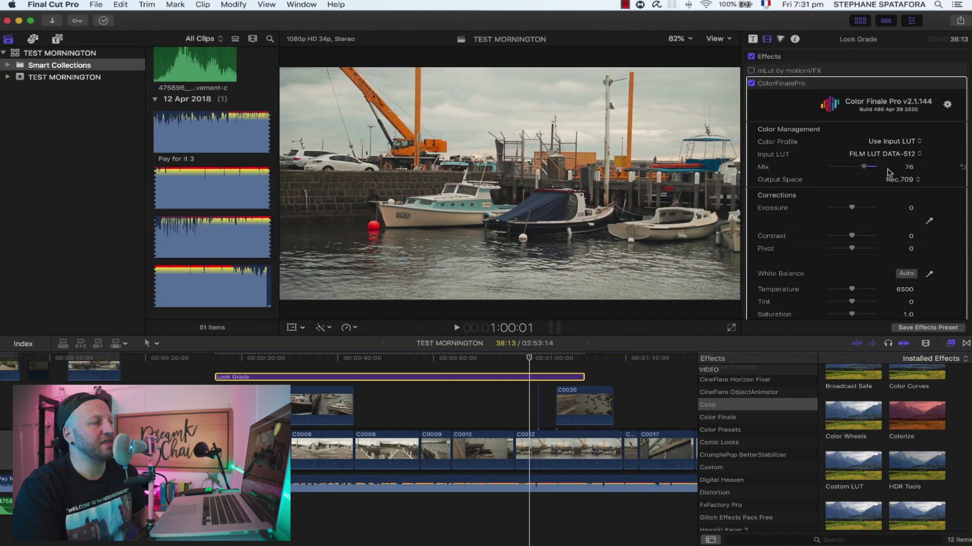
Open the ColorFinalePro layer editor and add a shadow control point to the master curve of the Curves layer
scroll(901, 172, "down", 3)
scroll(817, 203, "down", 2)
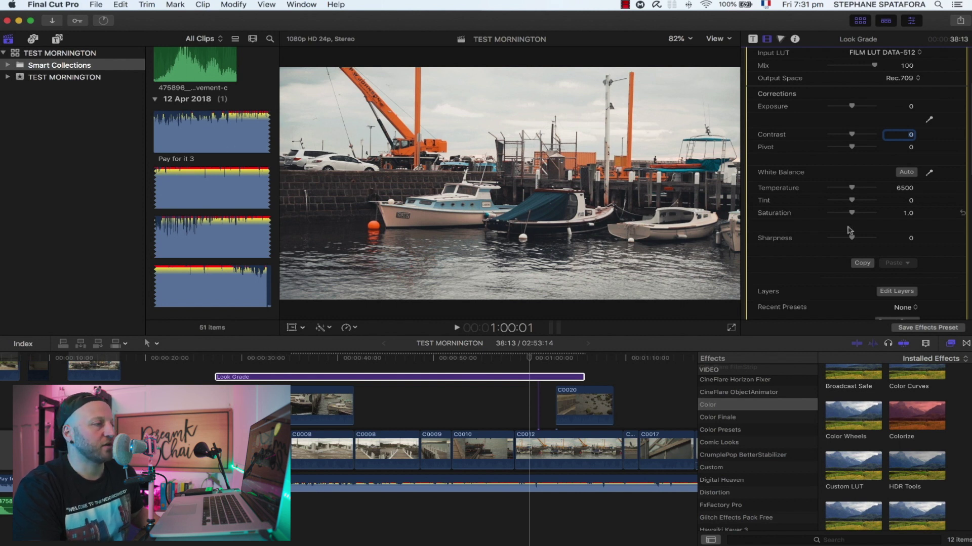
scroll(834, 204, "down", 5)
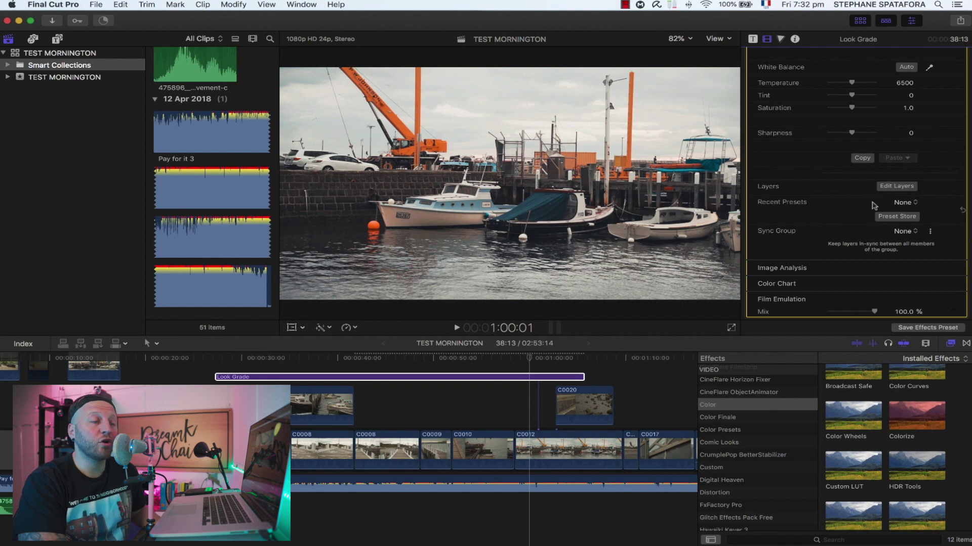
scroll(886, 192, "down", 1)
left_click(903, 169)
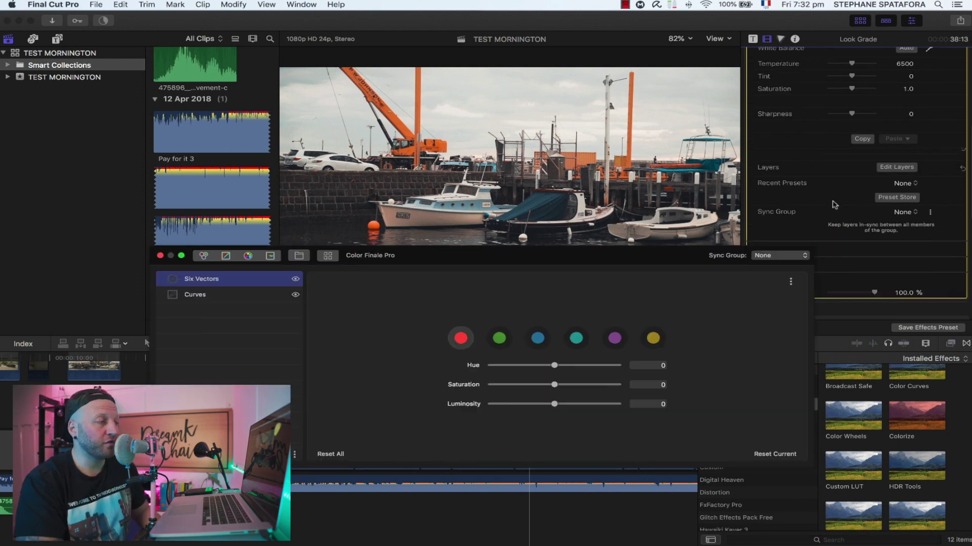
left_click(211, 300)
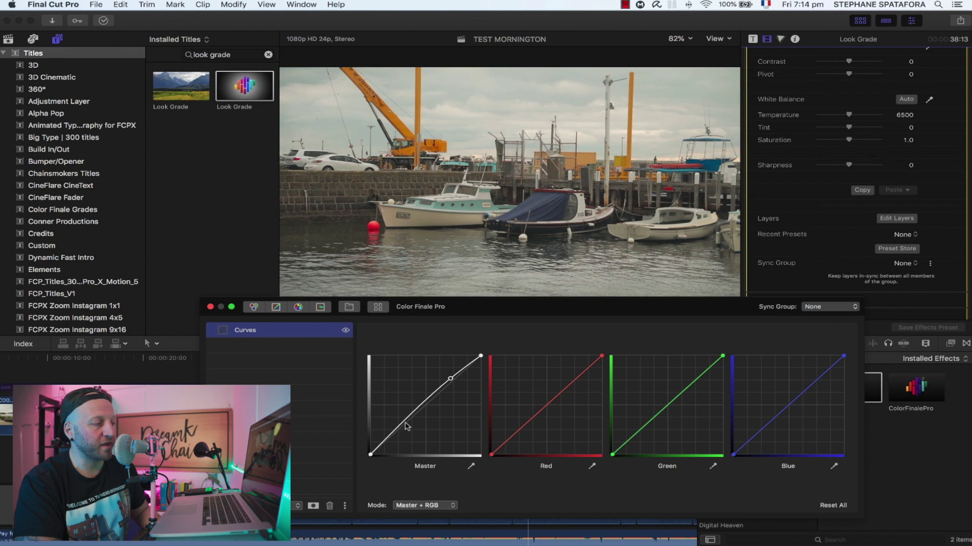
left_click_drag(404, 428, 407, 426)
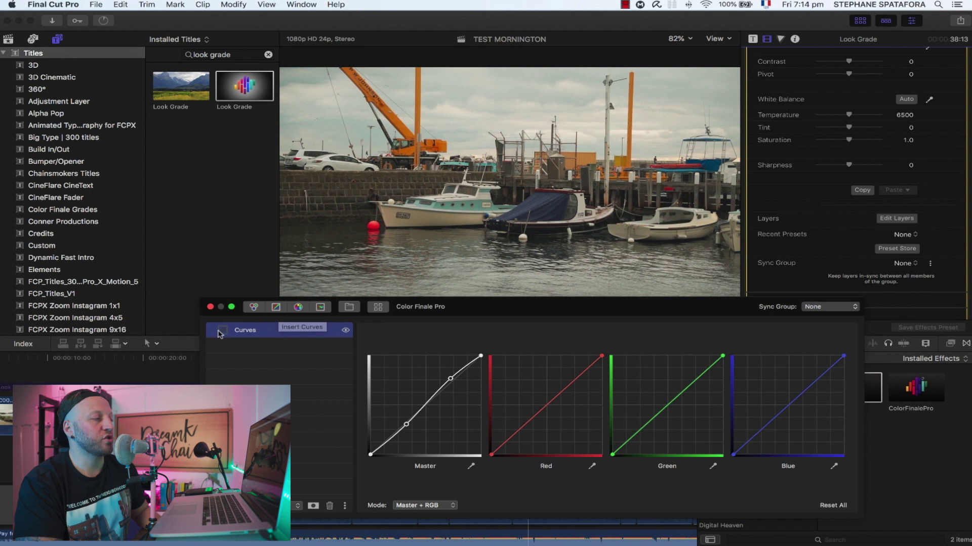
Add a Six Vectors layer with a lowered yellow hue, and set the Color Wheels gamma to red -0.03, green 0.02, blue 0.01
left_click(311, 309)
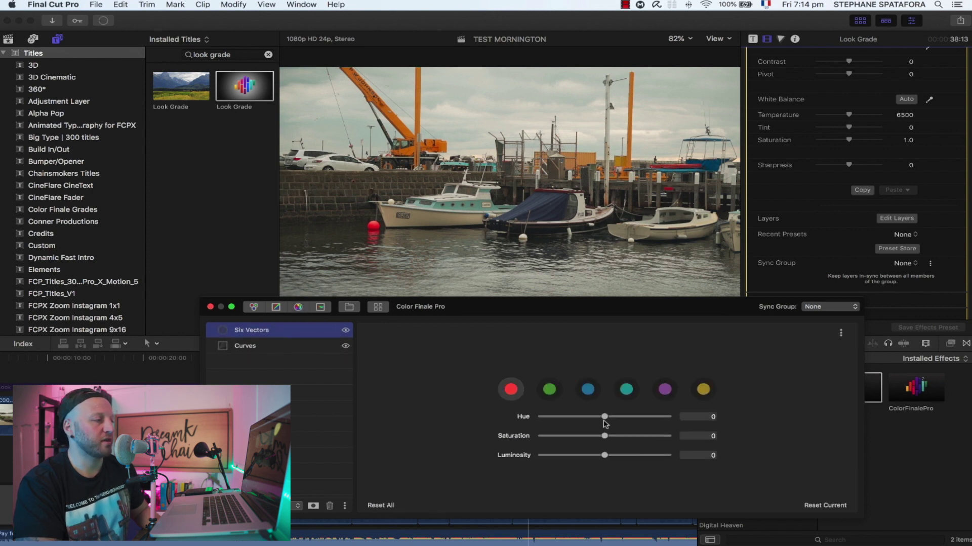
left_click(702, 389)
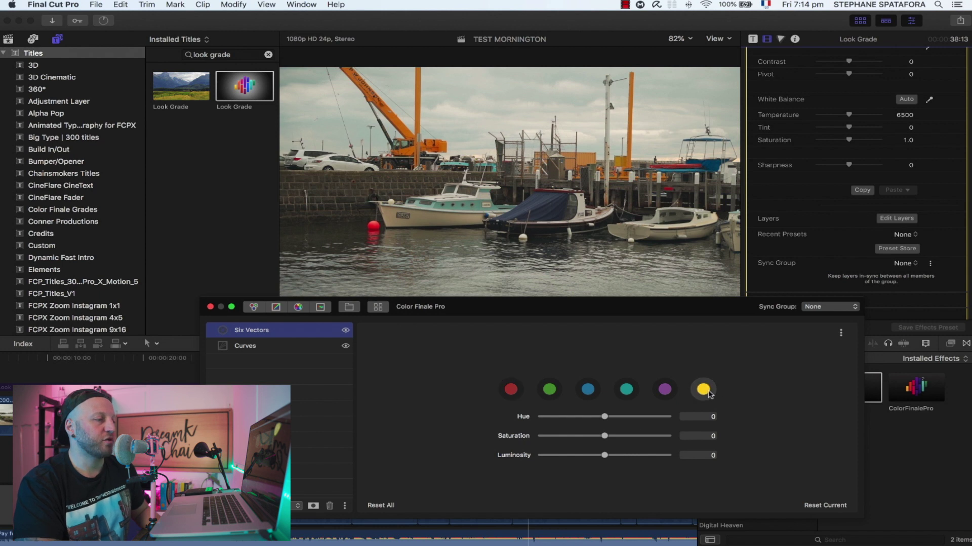
left_click_drag(604, 417, 582, 418)
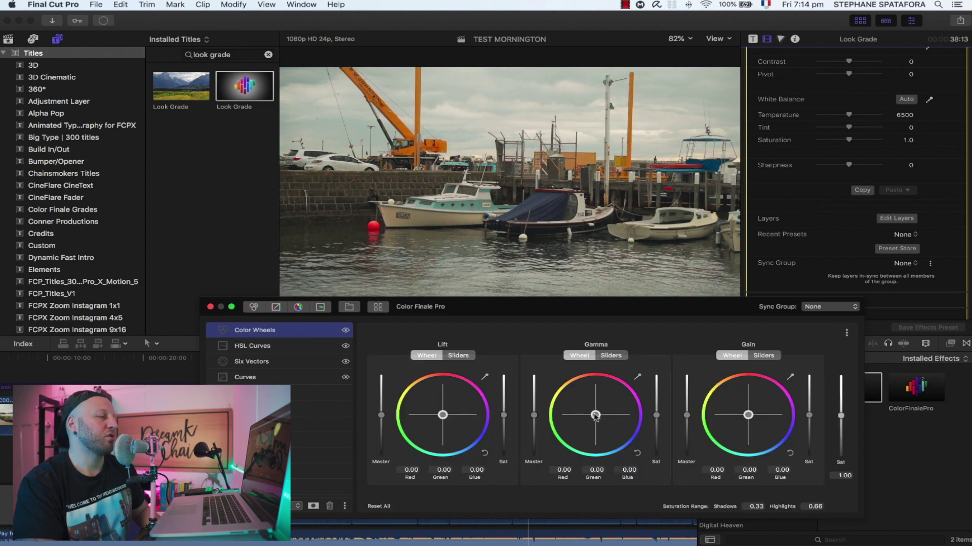
mouse_move(594, 416)
left_mouse_down()
mouse_move(590, 426)
mouse_move(609, 418)
mouse_move(599, 446)
mouse_move(614, 442)
mouse_move(594, 422)
left_mouse_up()
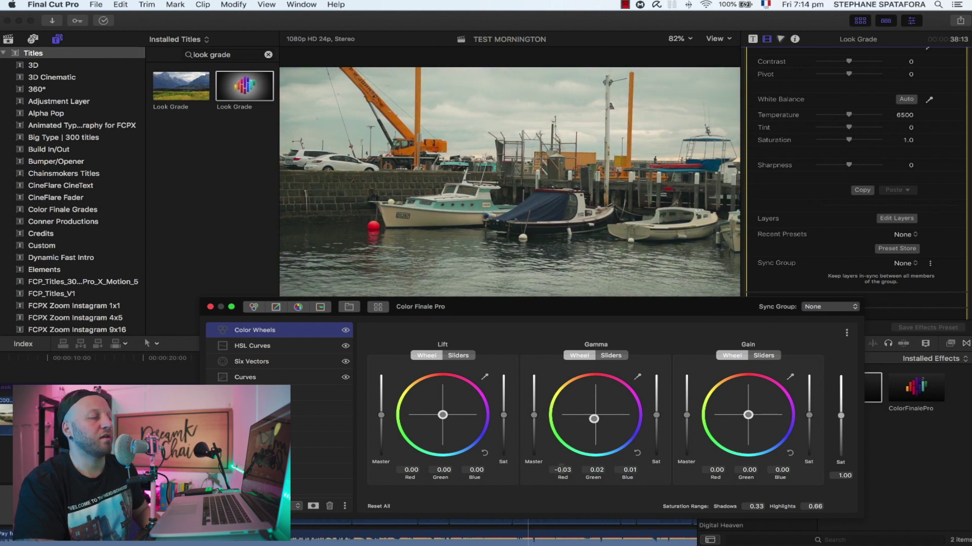